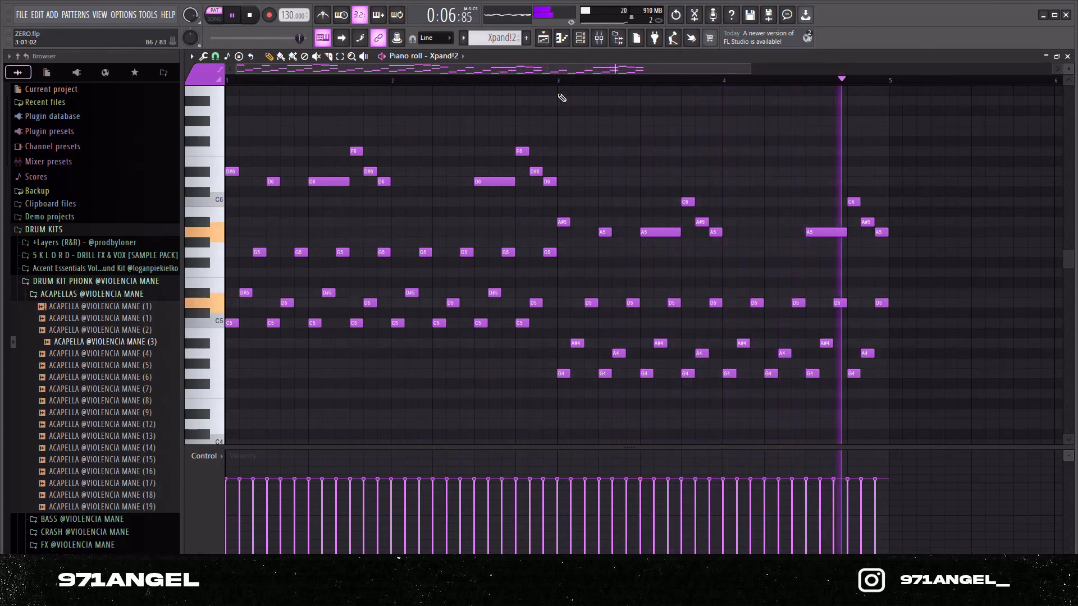
Step: Stop playback and place a C minor triad of C5, D#5 and G5 at the start of bar 1 in Xpand!2 #4
key("space")
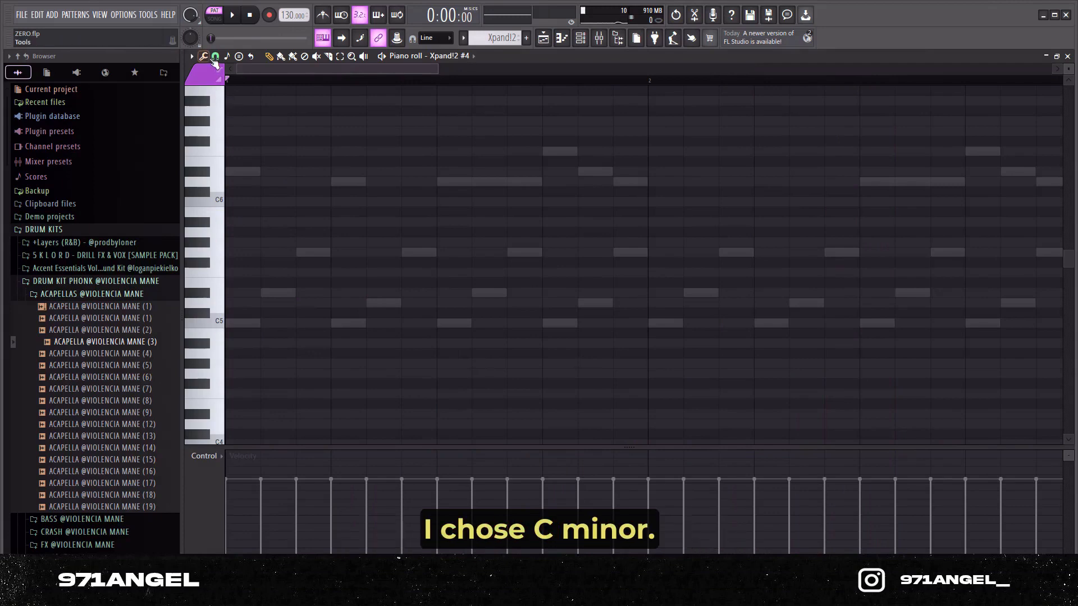
left_click(216, 57)
left_click(234, 196)
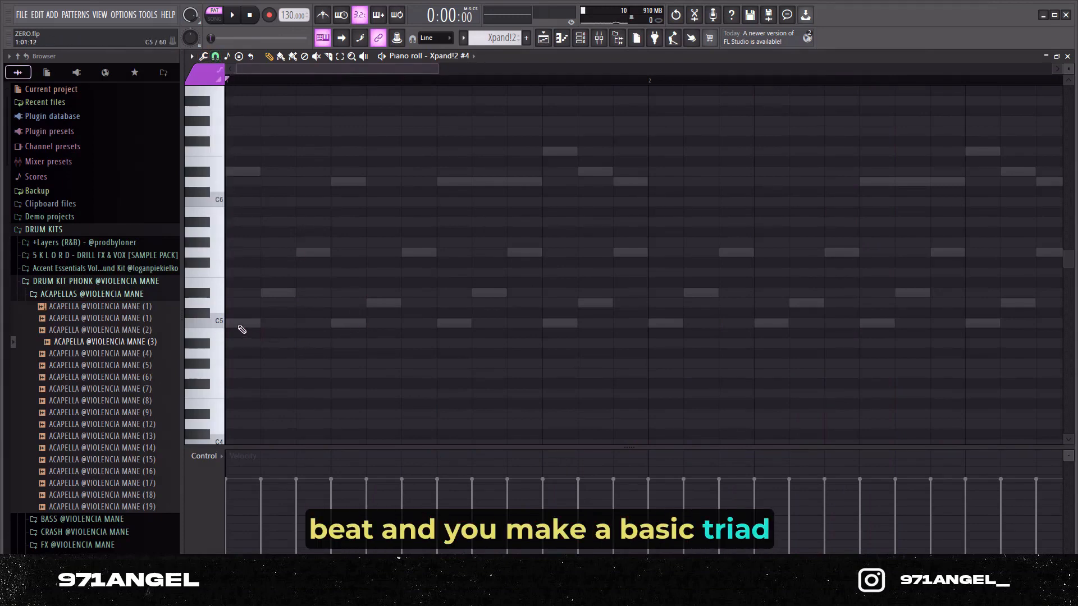
left_click(229, 324)
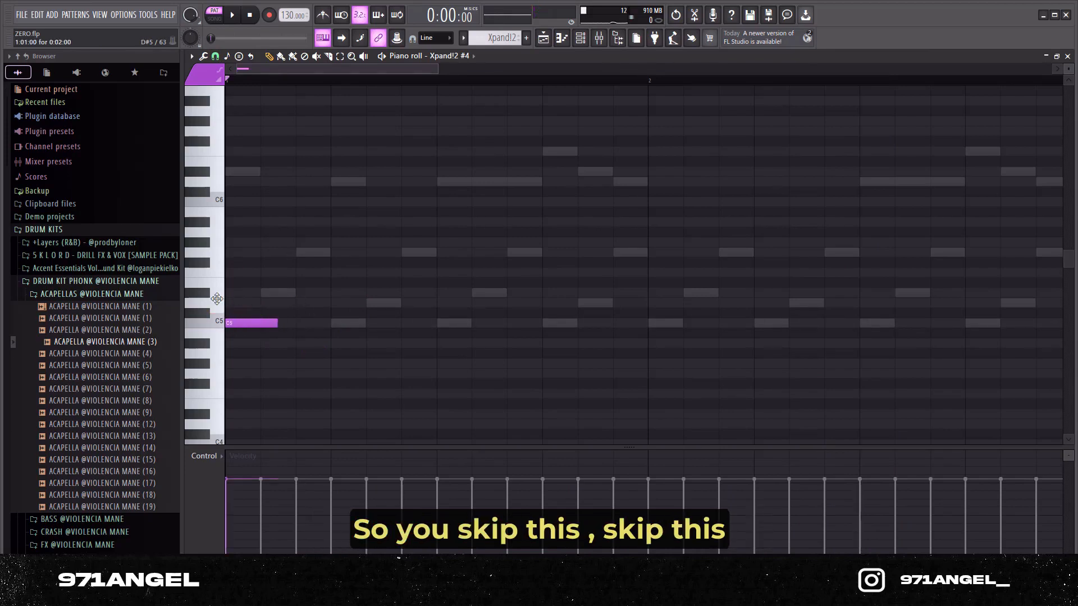
left_click(242, 292)
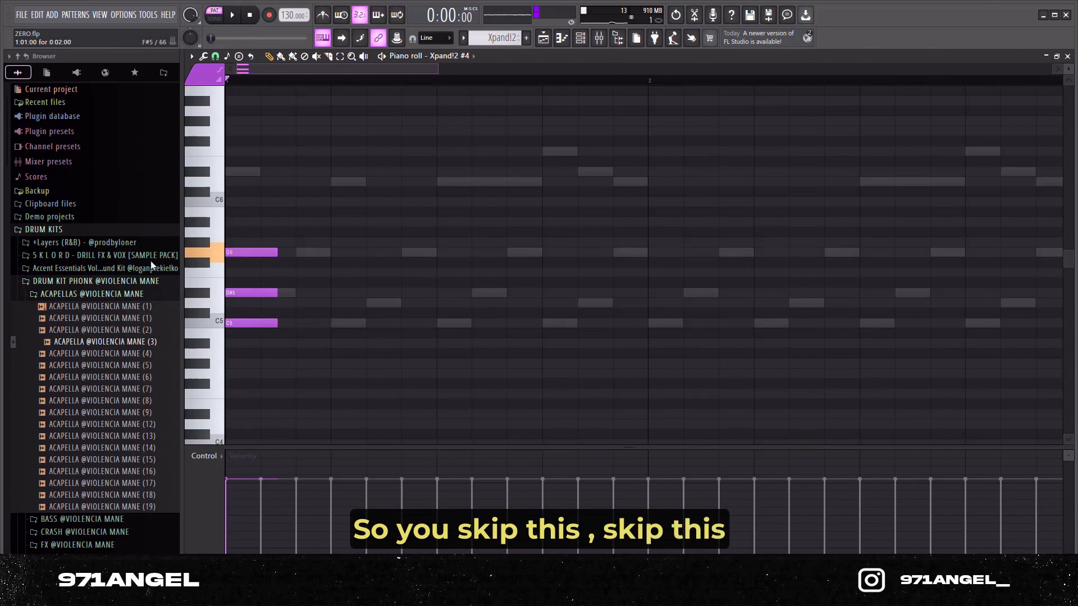
Step: Stagger D#5 and G5 after C5 and shorten the three notes so they play one after another
left_click_drag(236, 292, 272, 293)
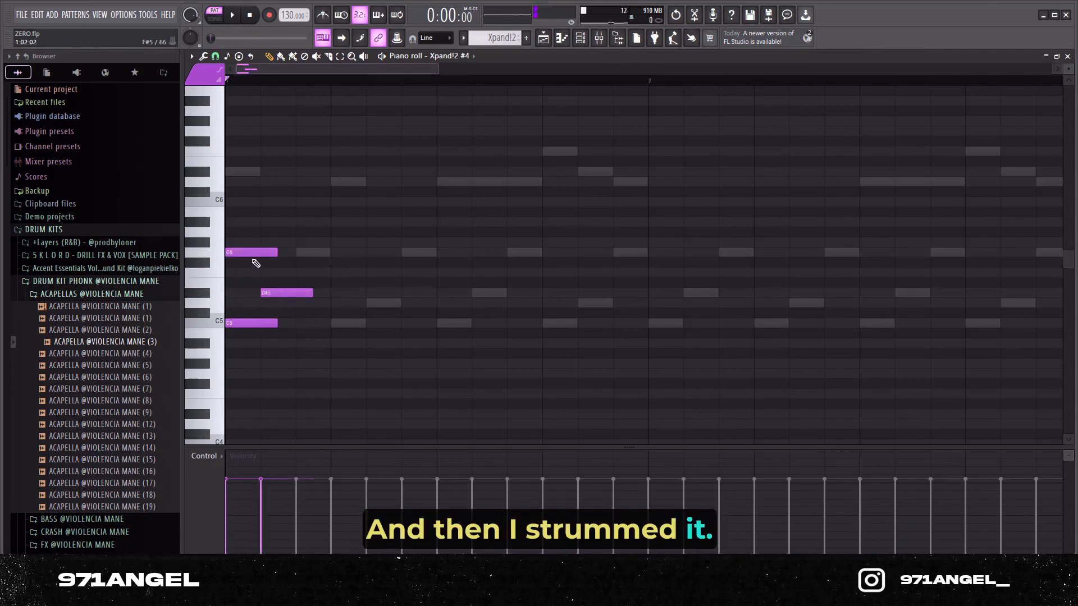
left_click_drag(237, 252, 308, 254)
left_click_drag(380, 345, 322, 232)
Step: Repeat the three-note arpeggio three more times across bar 1, and lower D#5 to D5 in the second and fourth groups
key("ctrl+a")
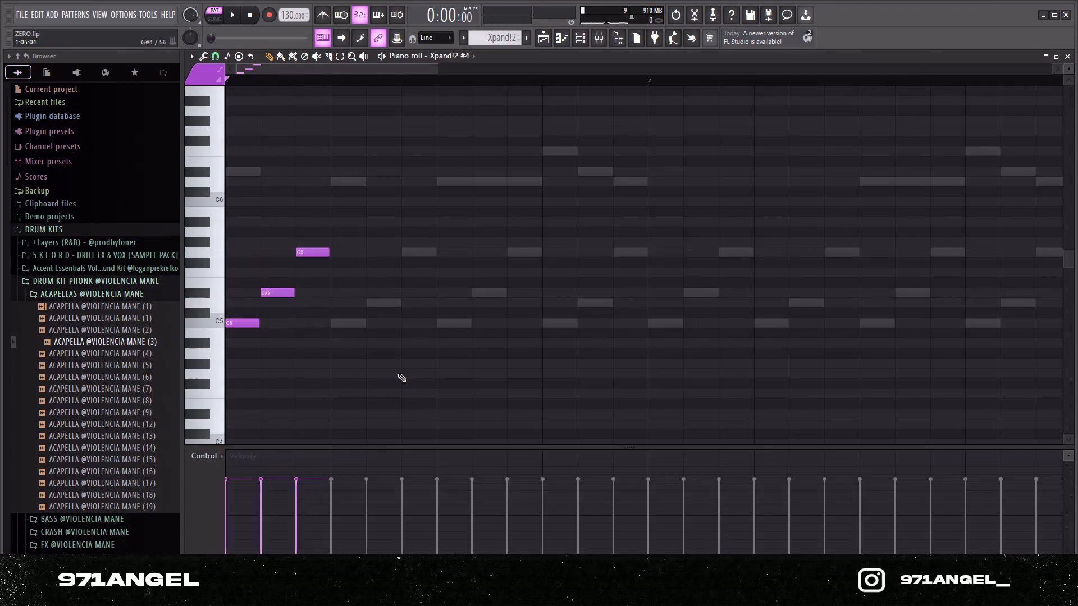
key("ctrl+b")
key("ctrl+b")
key("ctrl+b")
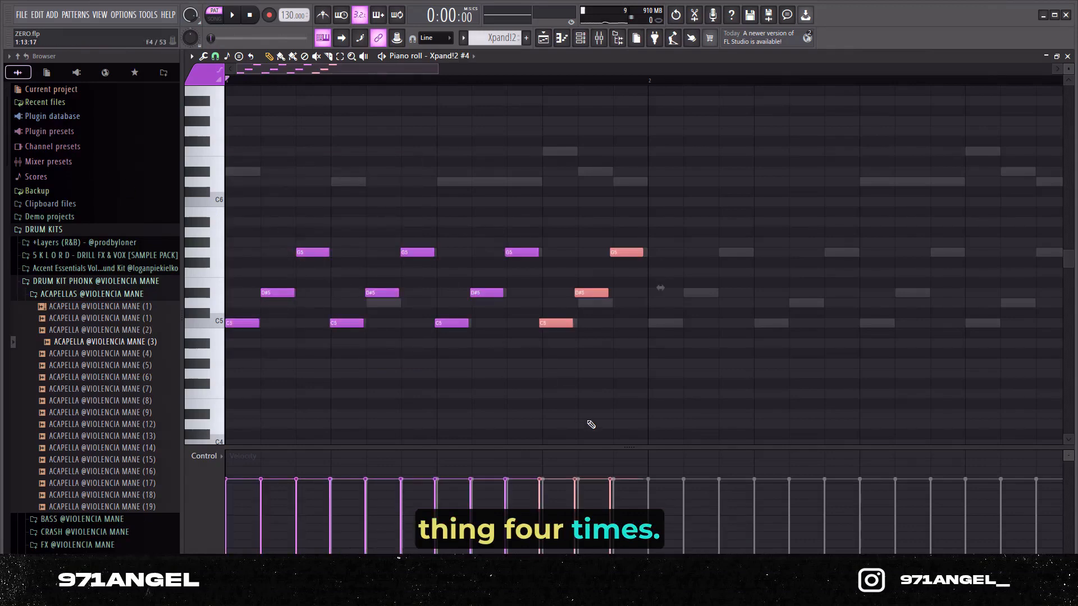
left_click(424, 327)
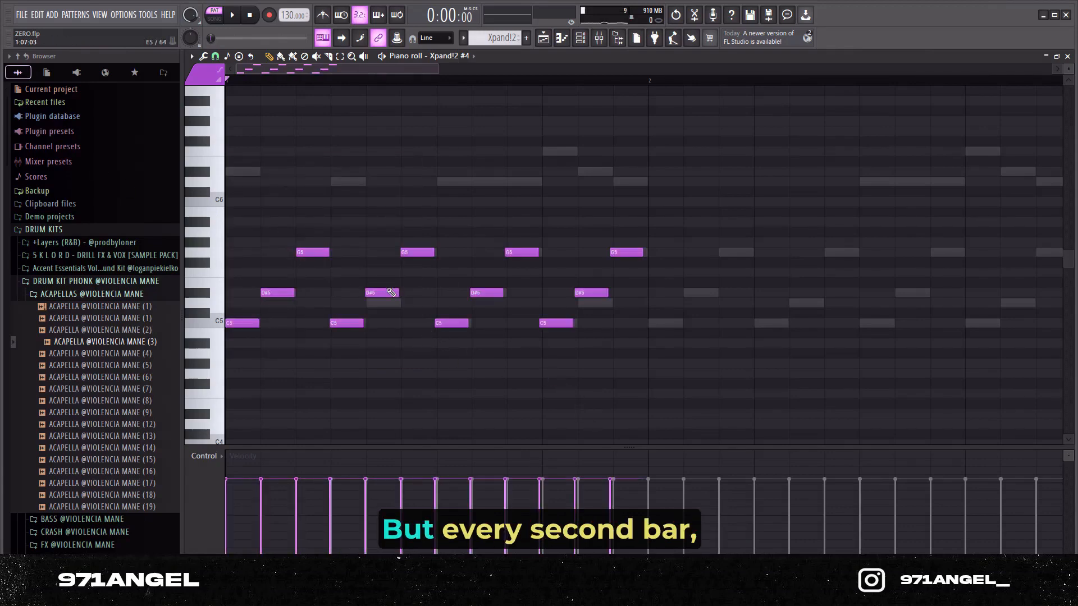
left_click_drag(386, 293, 379, 305)
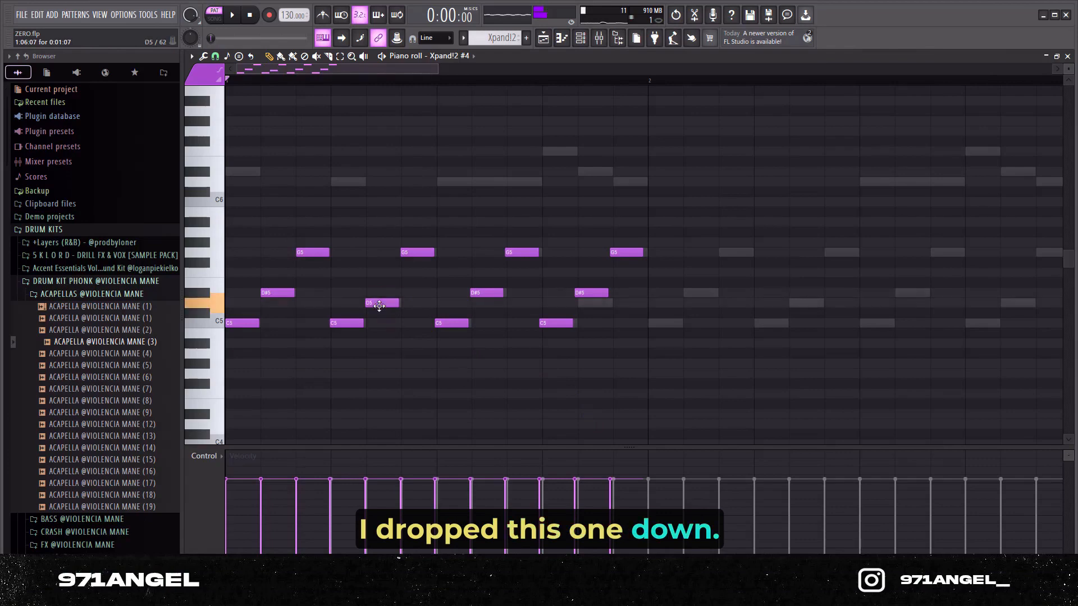
left_click_drag(585, 294, 579, 304)
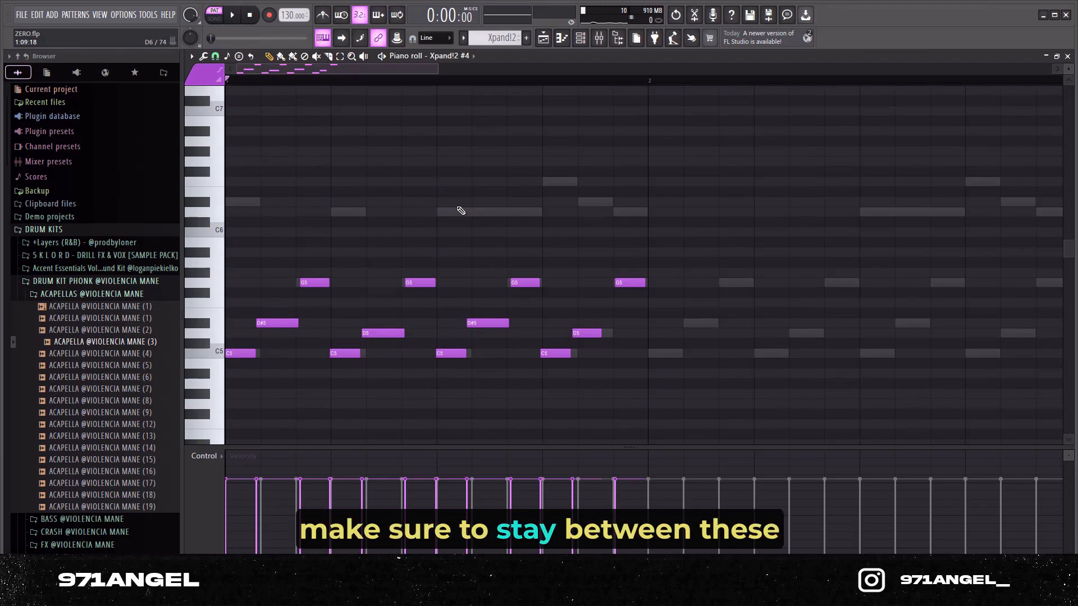
left_click(439, 203)
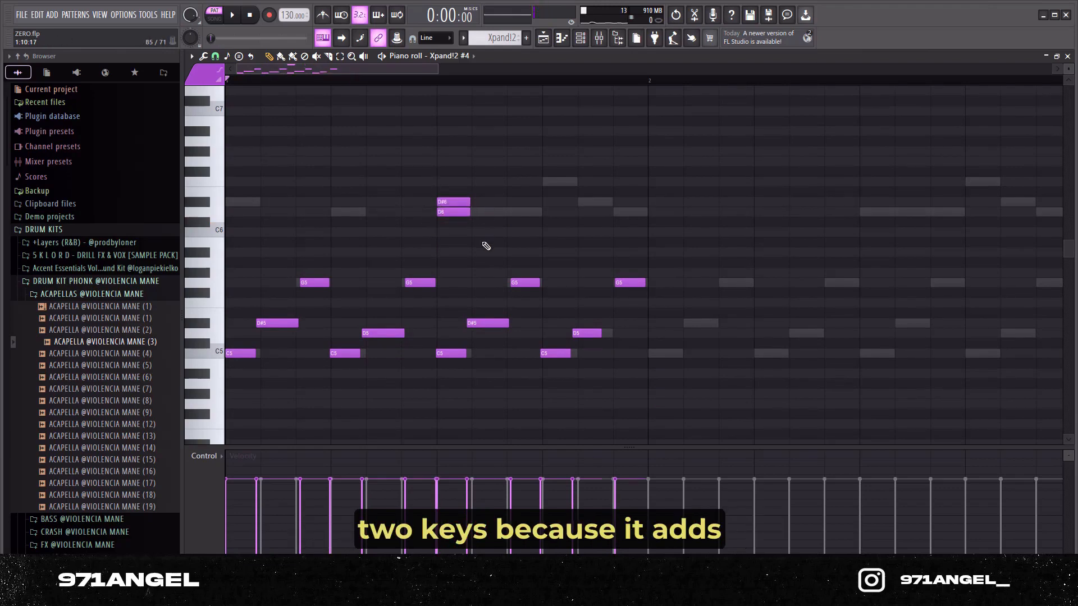
right_click(464, 203)
right_click(446, 212)
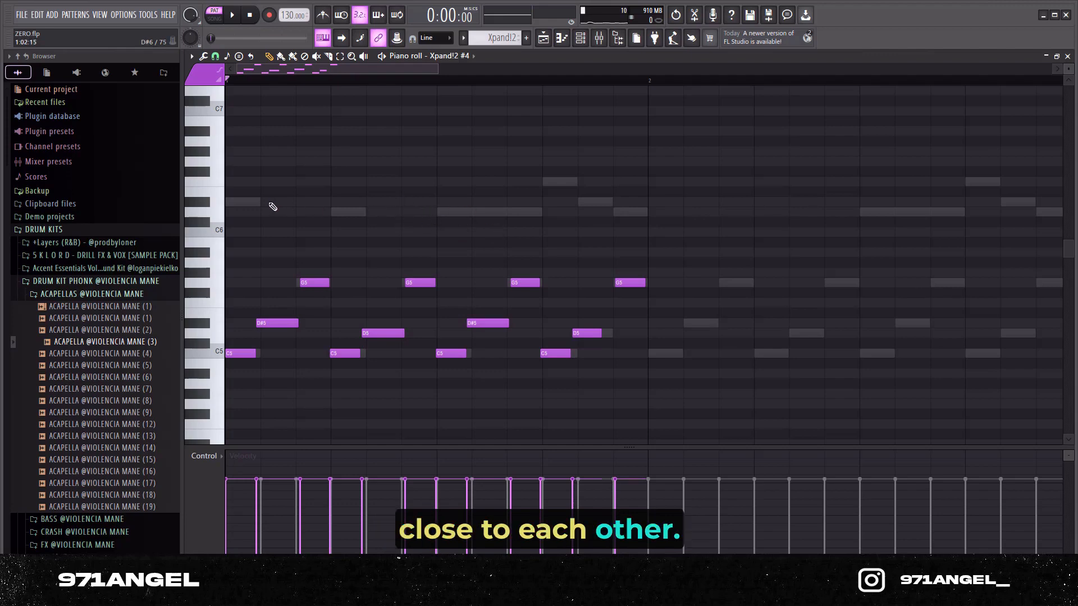
Step: Add an upper melody over bar 1 with D#6, D6, a long D6, F6, D#6 and D6, following the ghost notes
left_click(239, 203)
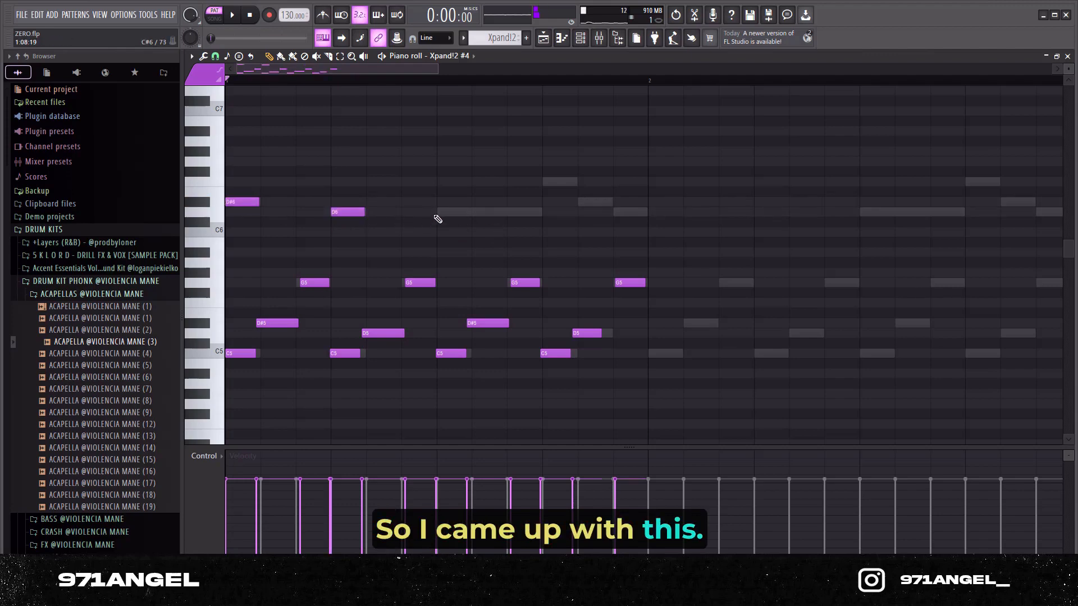
left_click(437, 214)
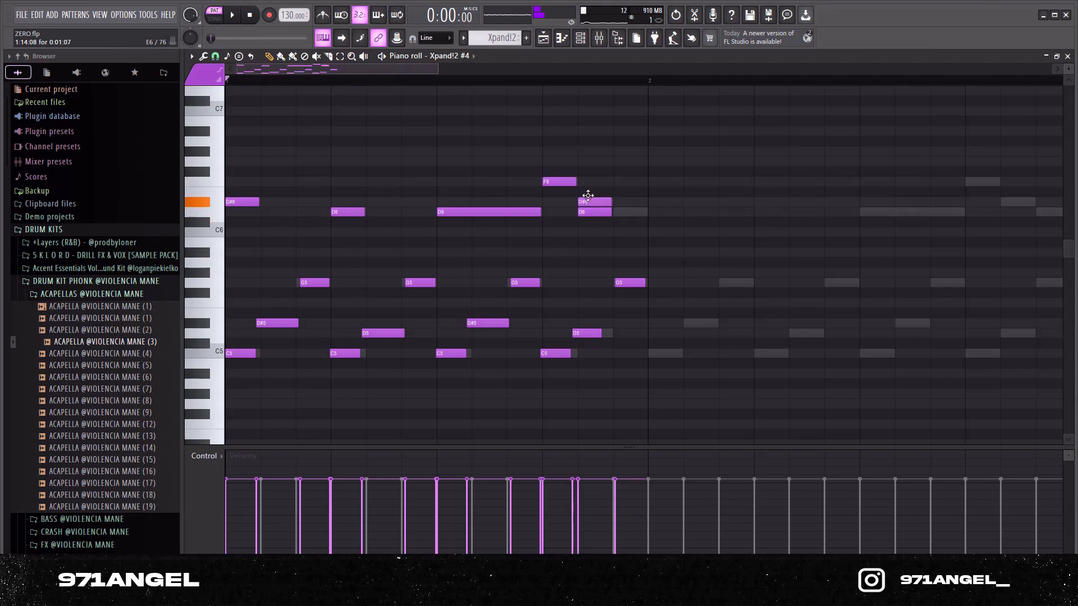
Step: Duplicate all of bar 1 into bar 2 and delete the copy's opening D#6 and first short D6
scroll(707, 276, "down", 3)
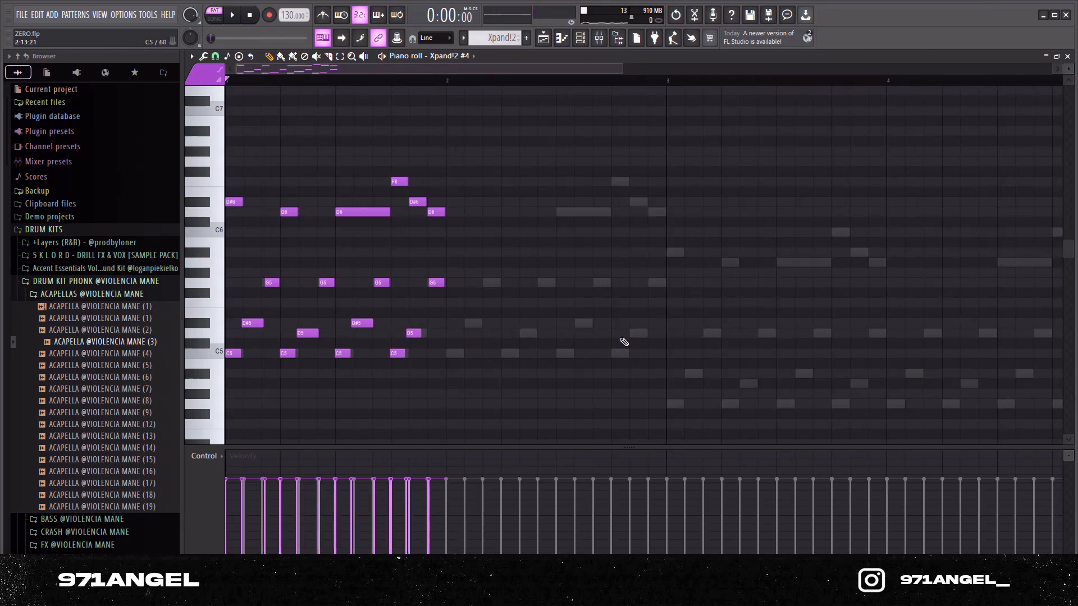
key("ctrl+a")
scroll(471, 277, "up", 2)
key("ctrl+b")
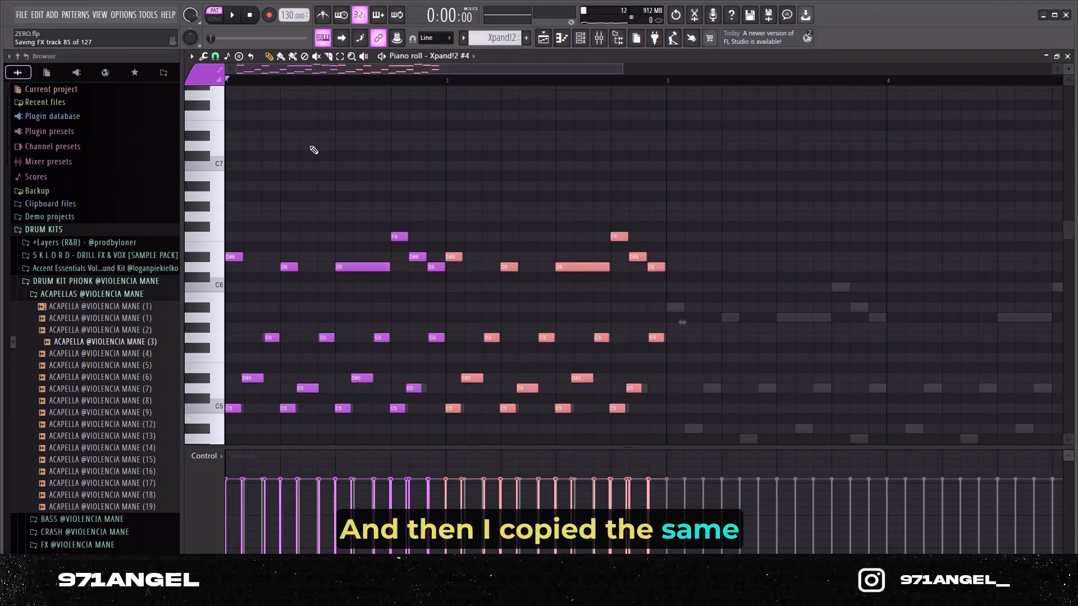
left_click(513, 277)
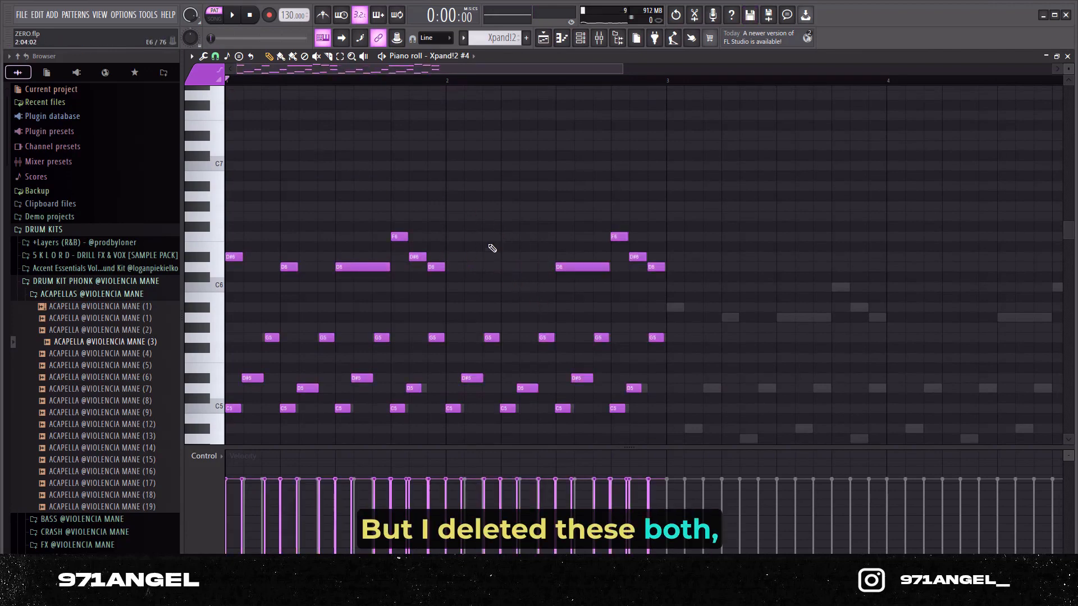
Step: Duplicate the complete two-bar pattern into bars 3 and 4
scroll(656, 325, "down", 3)
scroll(749, 357, "up", 2)
key("ctrl+a")
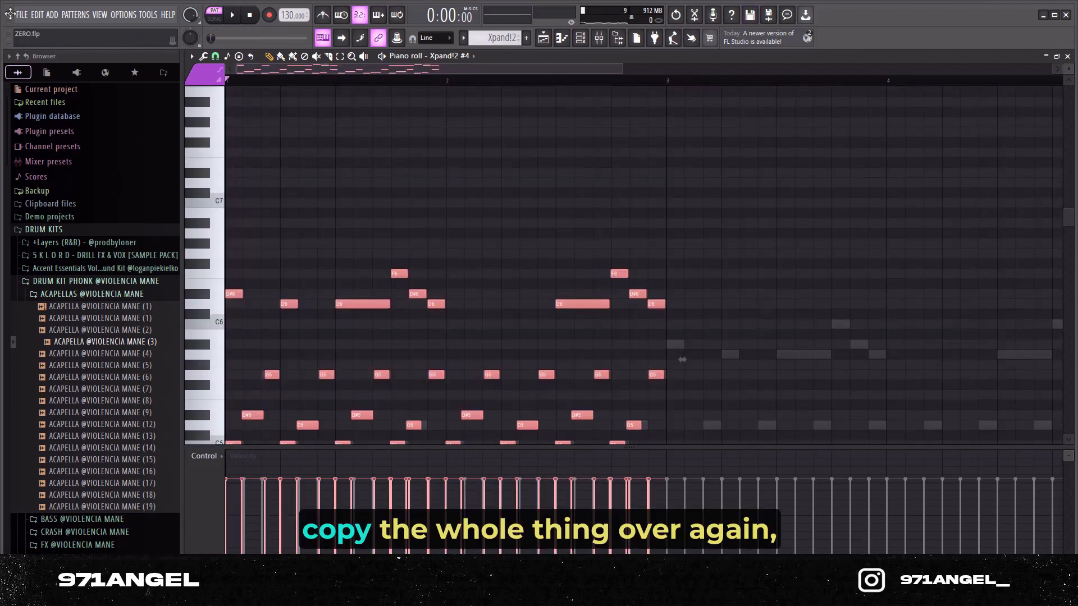
key("ctrl+b")
scroll(602, 240, "down", 4)
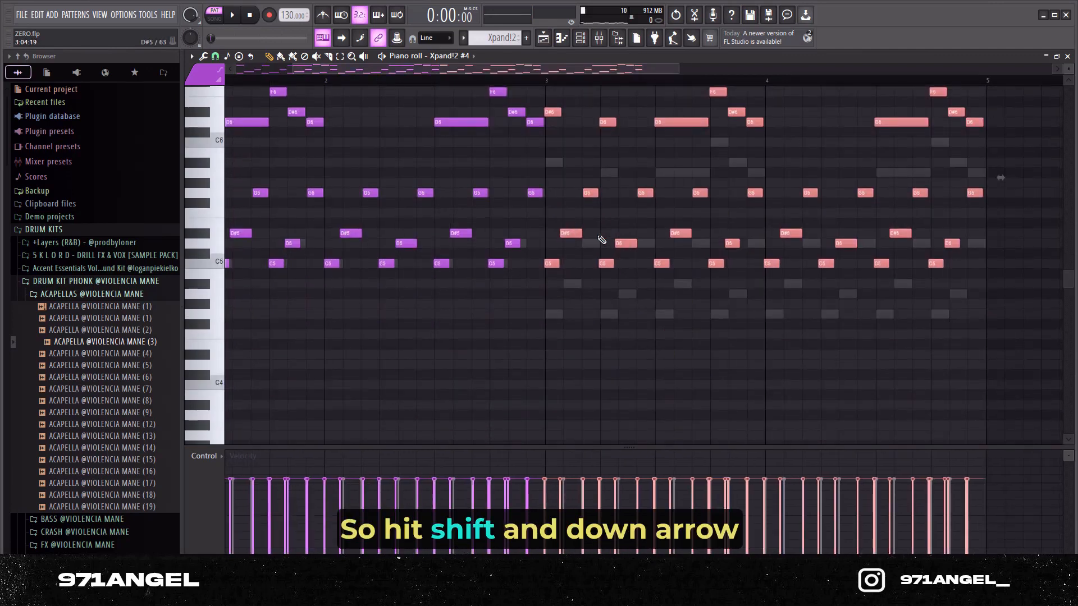
Step: Transpose the copied notes in bars 3 and 4 down five semitones so the arpeggio starts on G4, and deselect them
key("shift+Down")
key("shift+Down")
key("shift+Down")
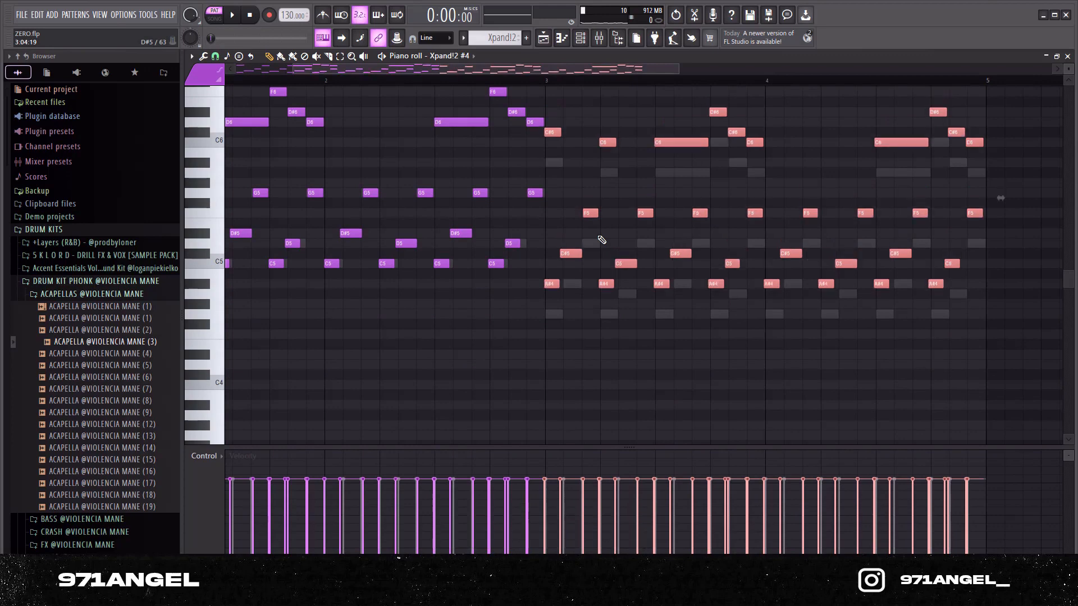
key("shift+Down")
key("shift+Down")
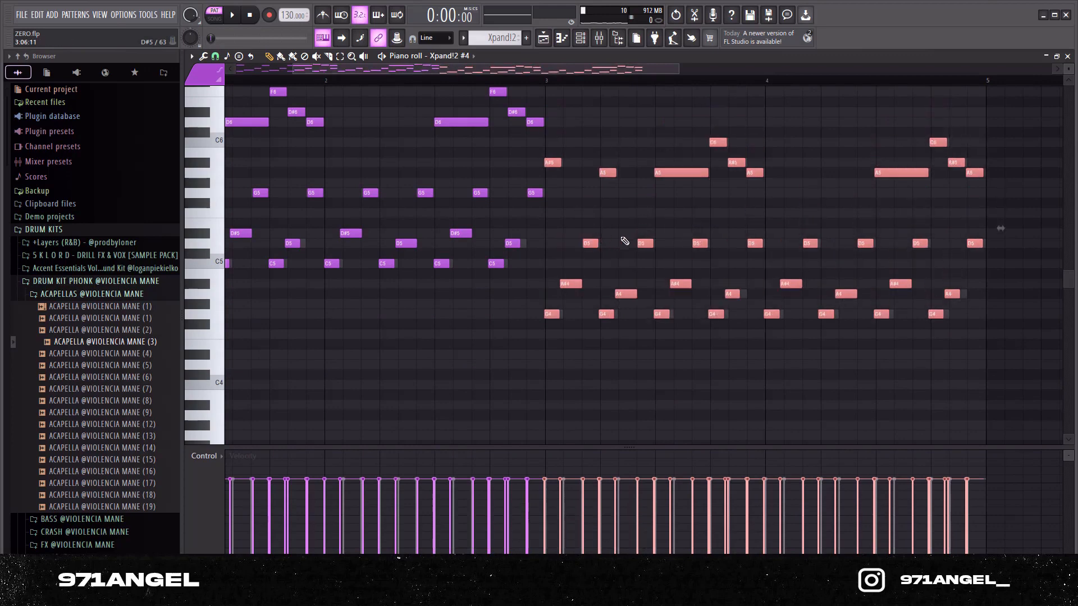
scroll(625, 241, "down", 3)
scroll(567, 335, "up", 5)
scroll(591, 348, "down", 4)
left_click(829, 291, "ctrl")
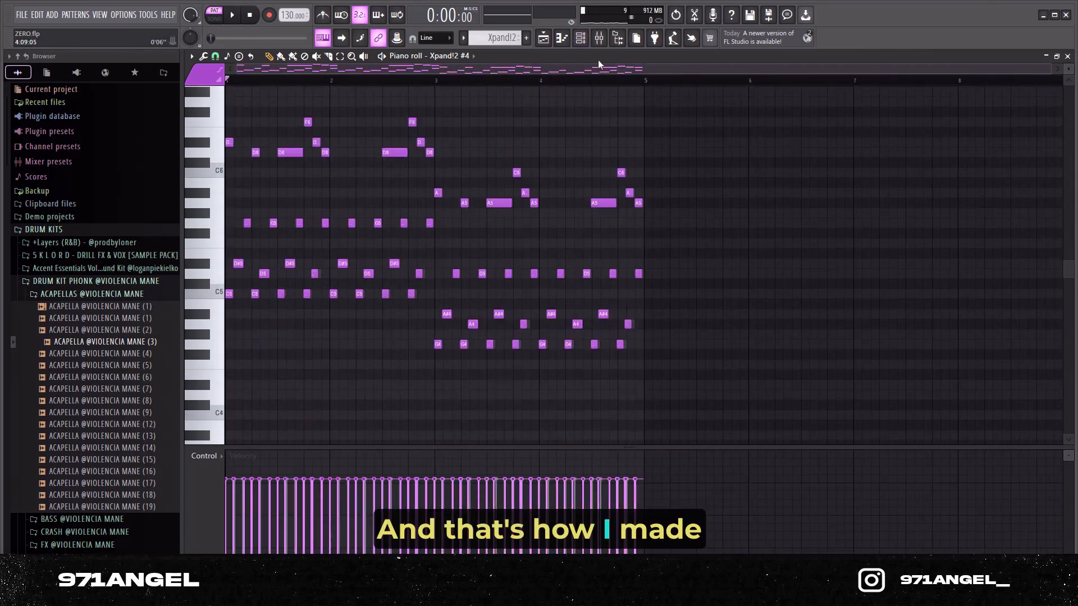
Step: Open the Omnisphere melody in the piano roll and play it through once
left_click(580, 38)
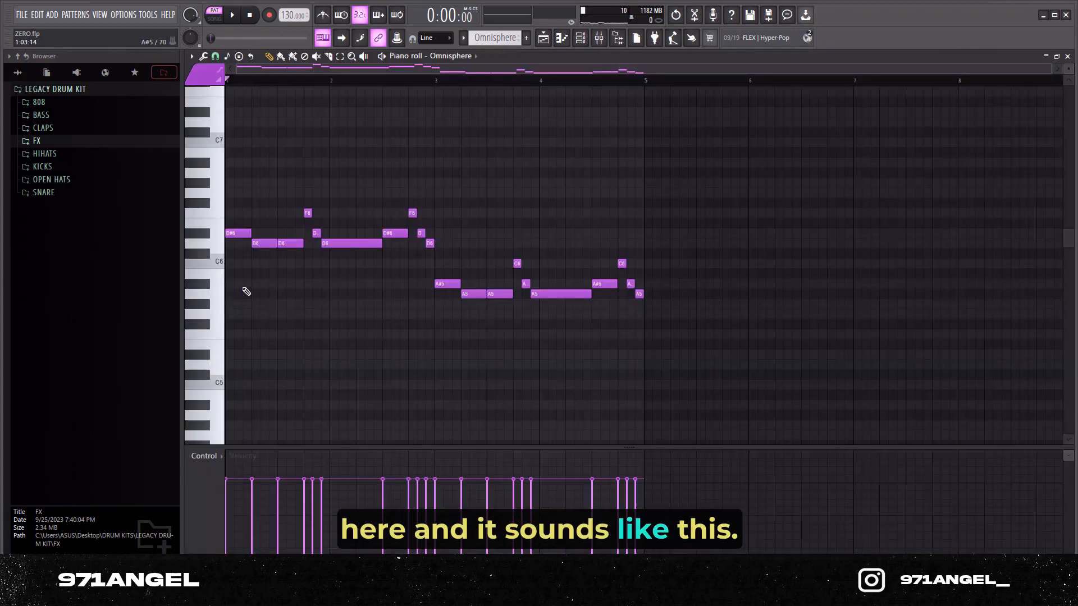
key("space")
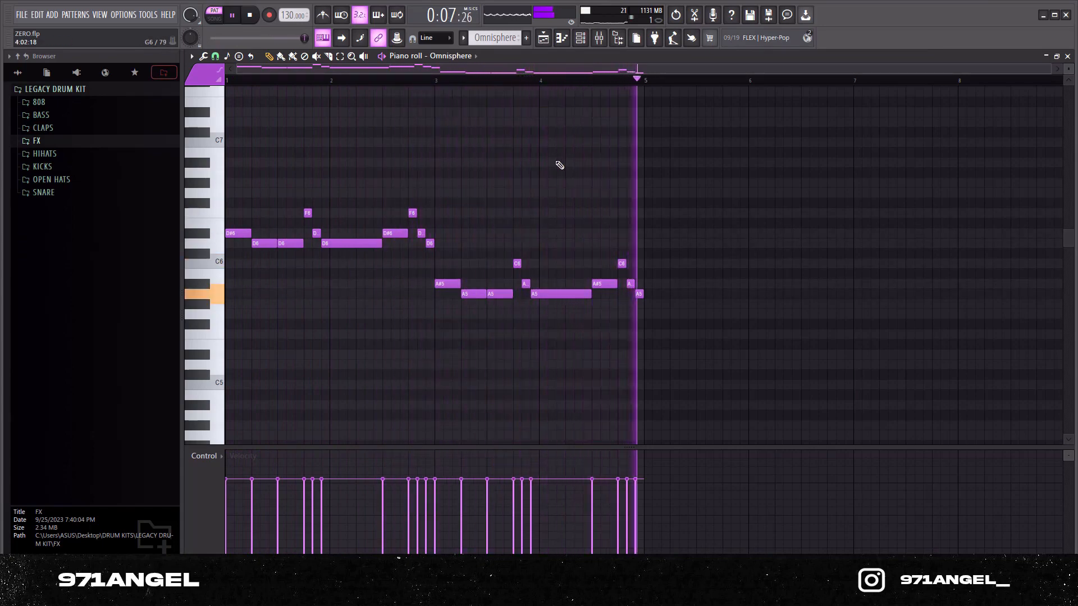
key("space")
Step: Show the Omnisphere mixer track and examine its Fruity delay 2 and Fruity Reeverb 2 settings
left_click(581, 42)
key("F9")
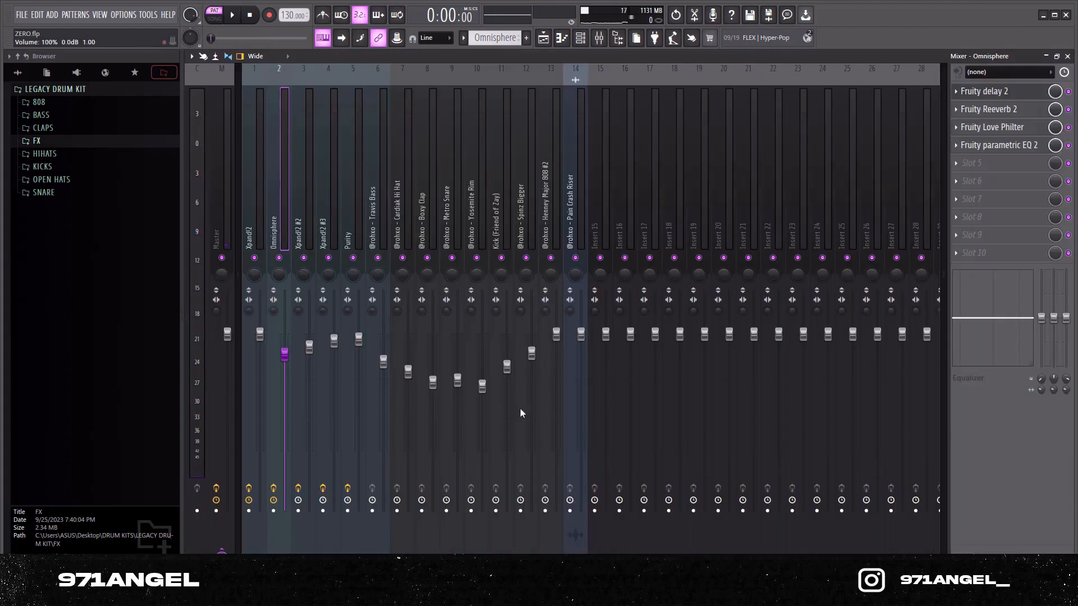
left_click(998, 96)
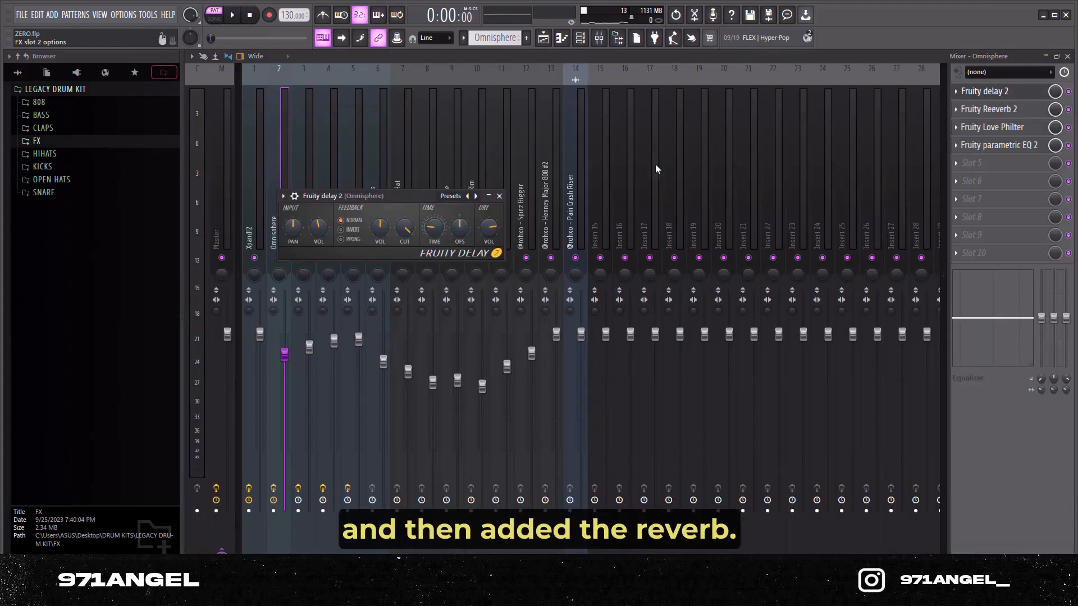
left_click(990, 115)
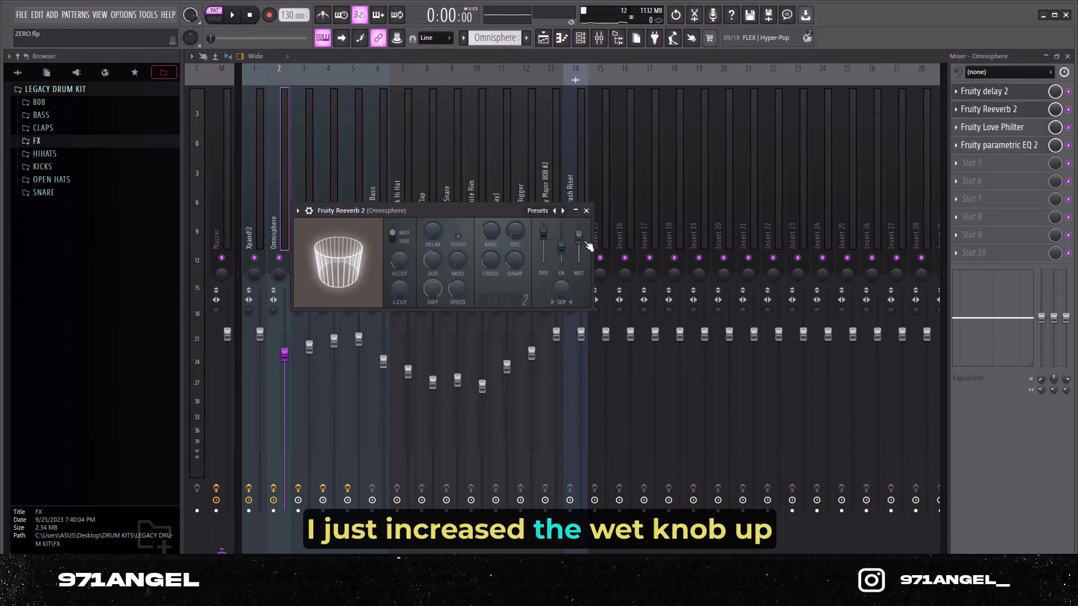
left_click(586, 211)
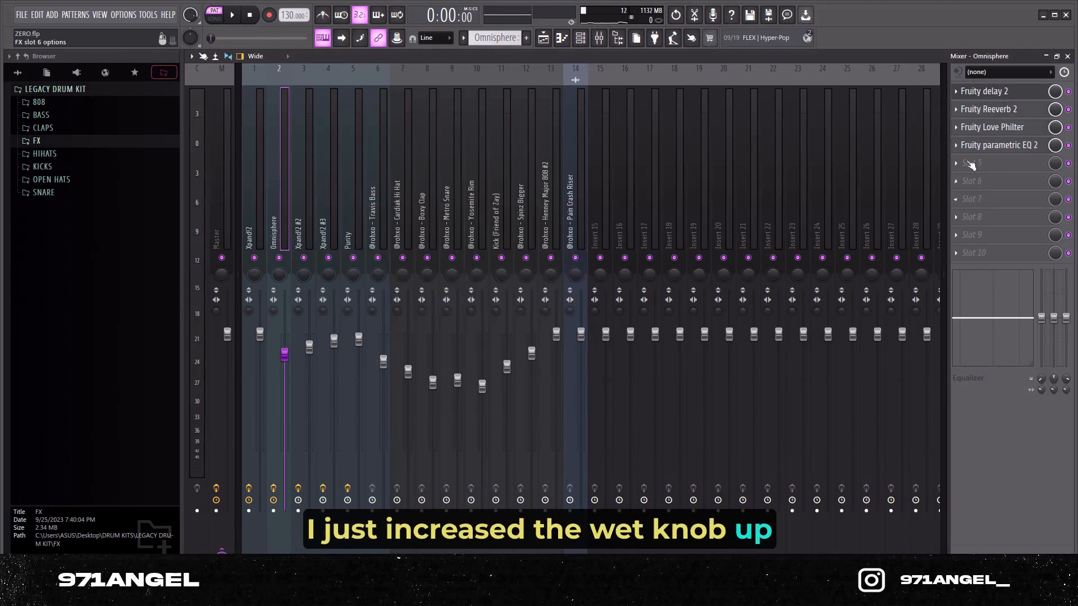
Step: Examine the Fruity Love Philter presets and the Fruity parametric EQ 2 curve on the Omnisphere track, closing both plugins
left_click(992, 128)
left_click(330, 118)
mouse_move(347, 161)
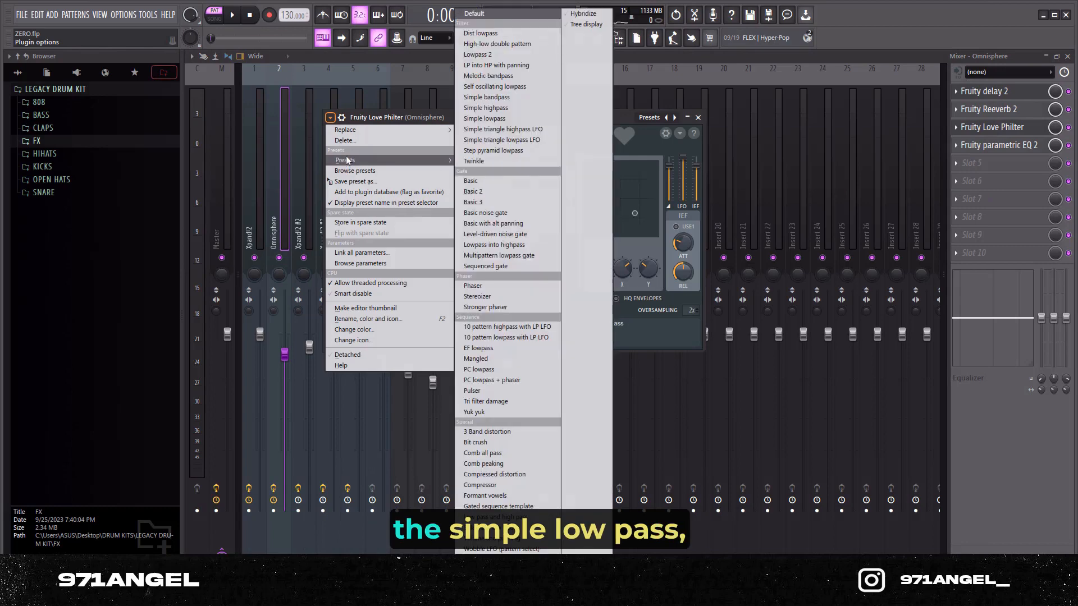
left_click(698, 118)
left_click(993, 145)
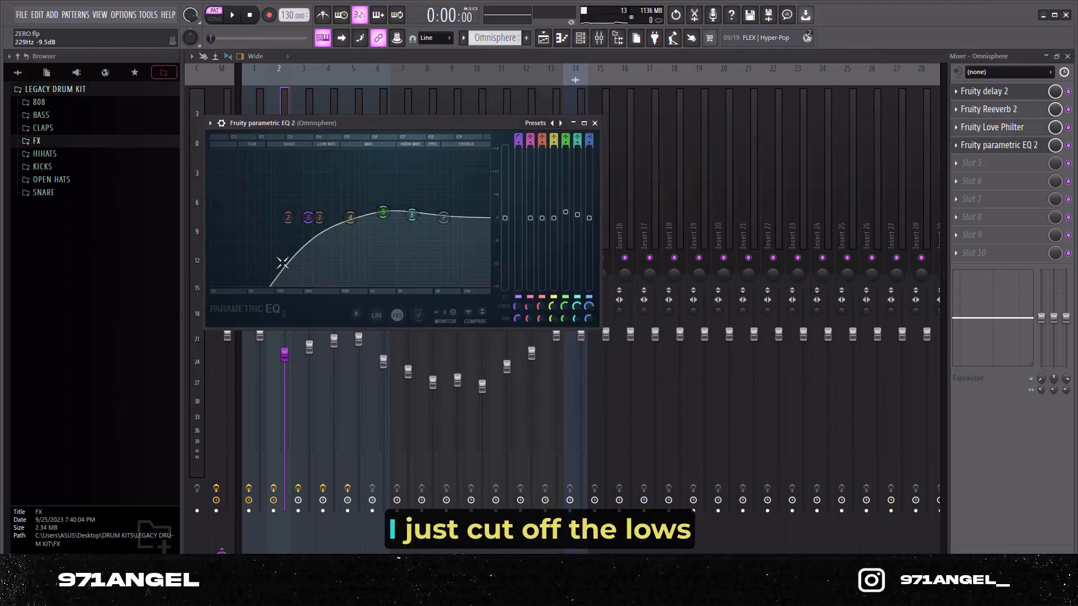
left_click(594, 123)
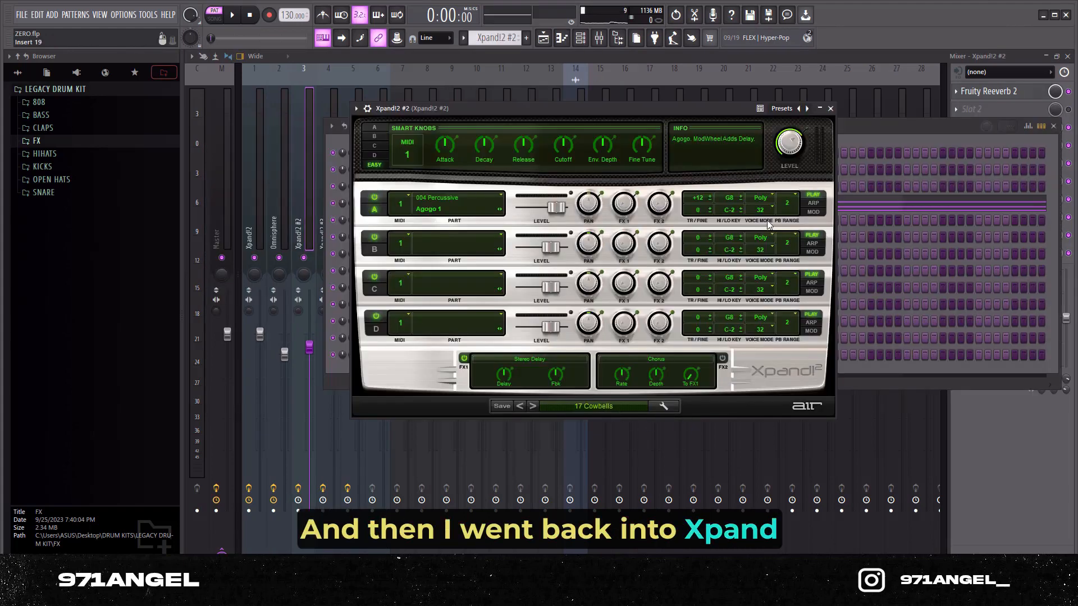
Step: Close the Xpand!2 #2 instrument, open its sustained chords in the piano roll and play them back
left_click(830, 109)
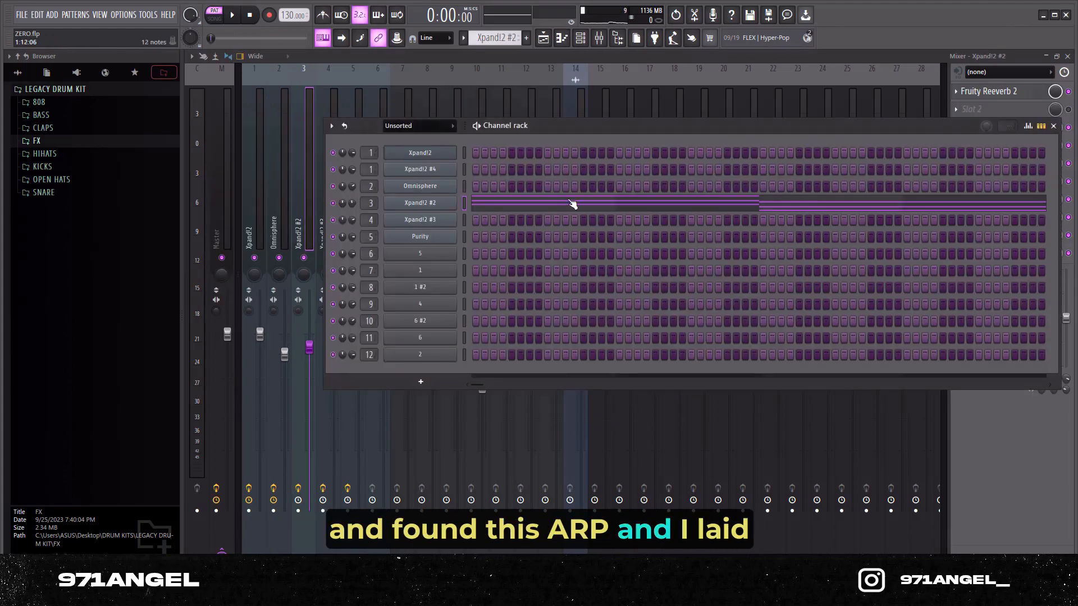
left_click(570, 205)
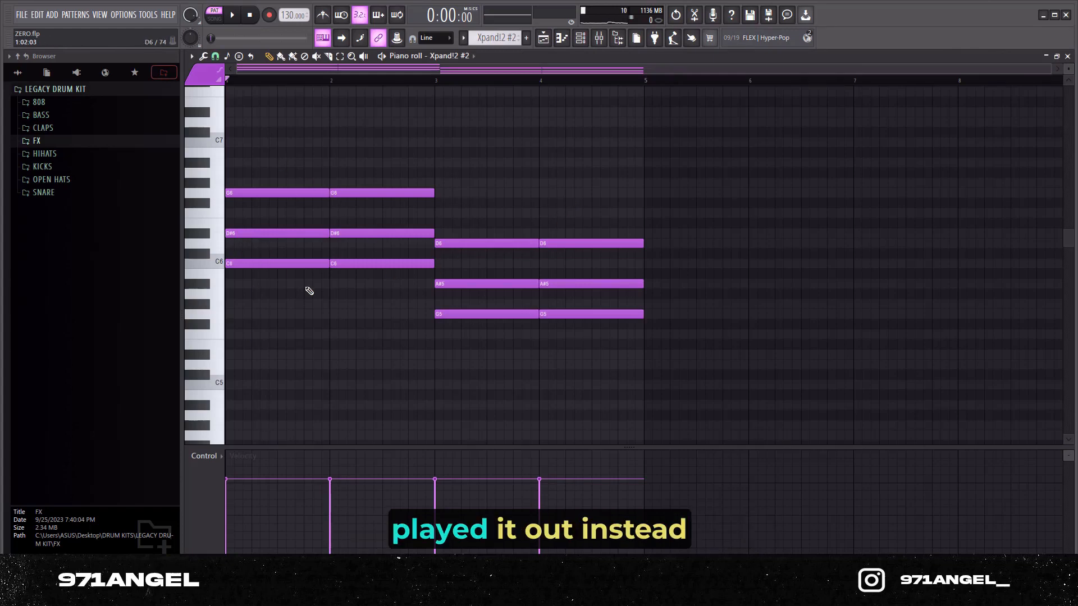
key("space")
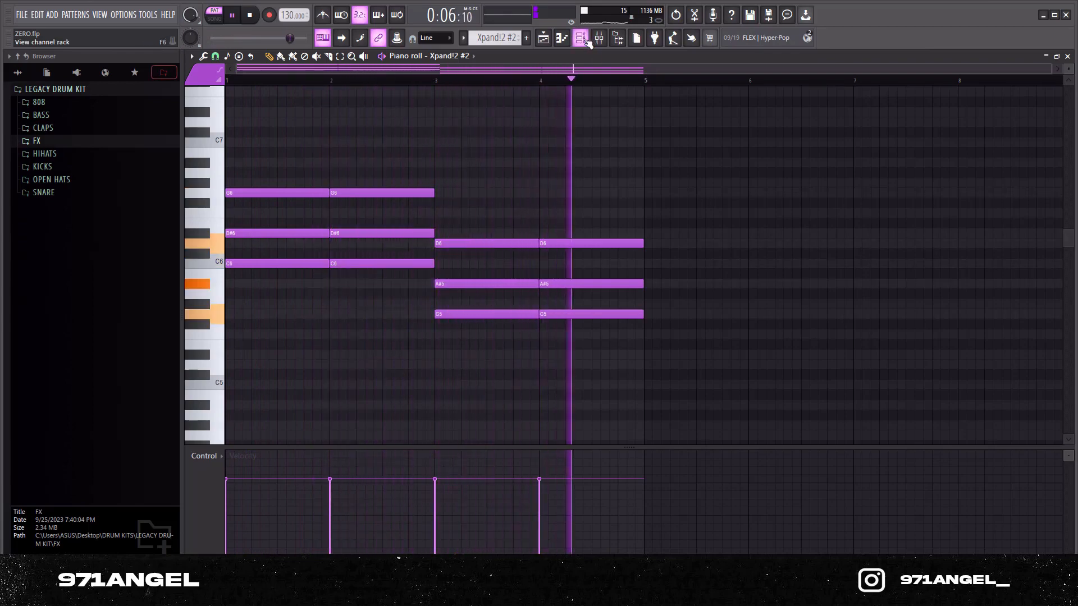
key("space")
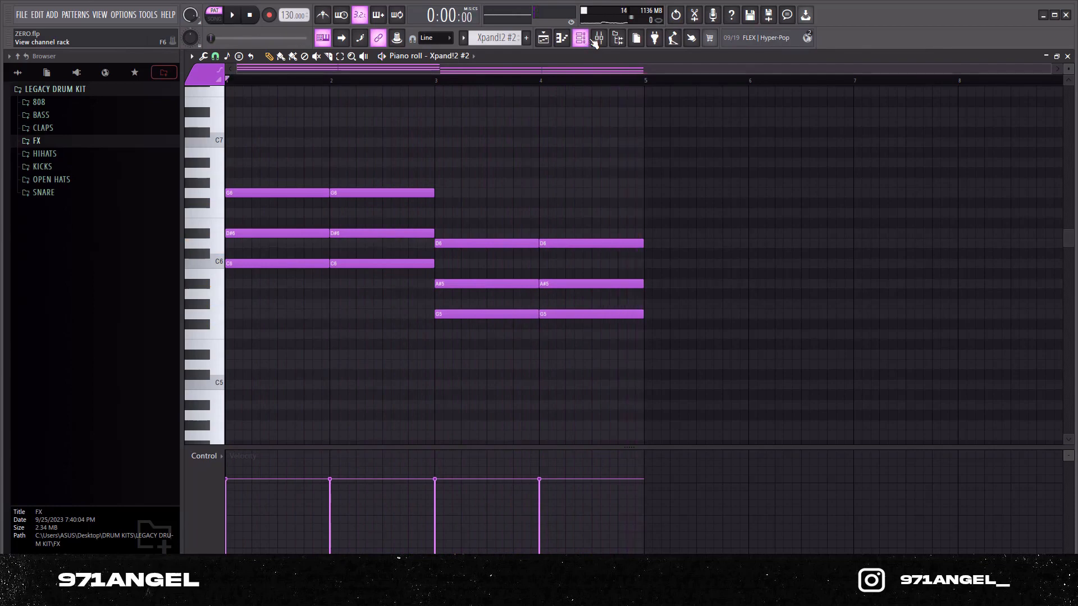
Step: Show the Xpand!2 #3 mixer track, examine the wet level of its Fruity Reeverb 2 and close the plugin
left_click(596, 42)
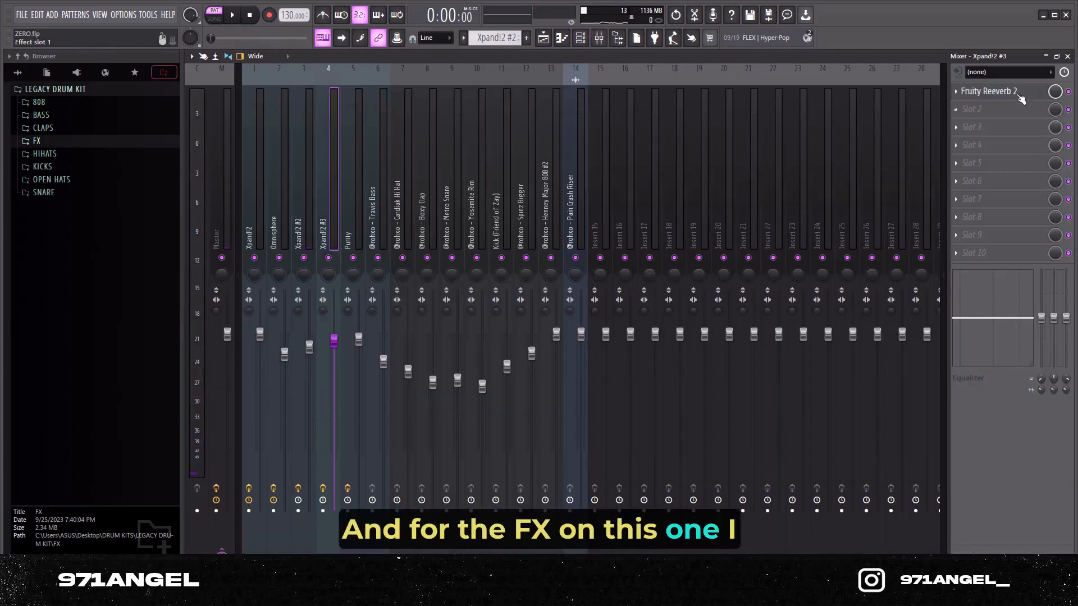
left_click(989, 91)
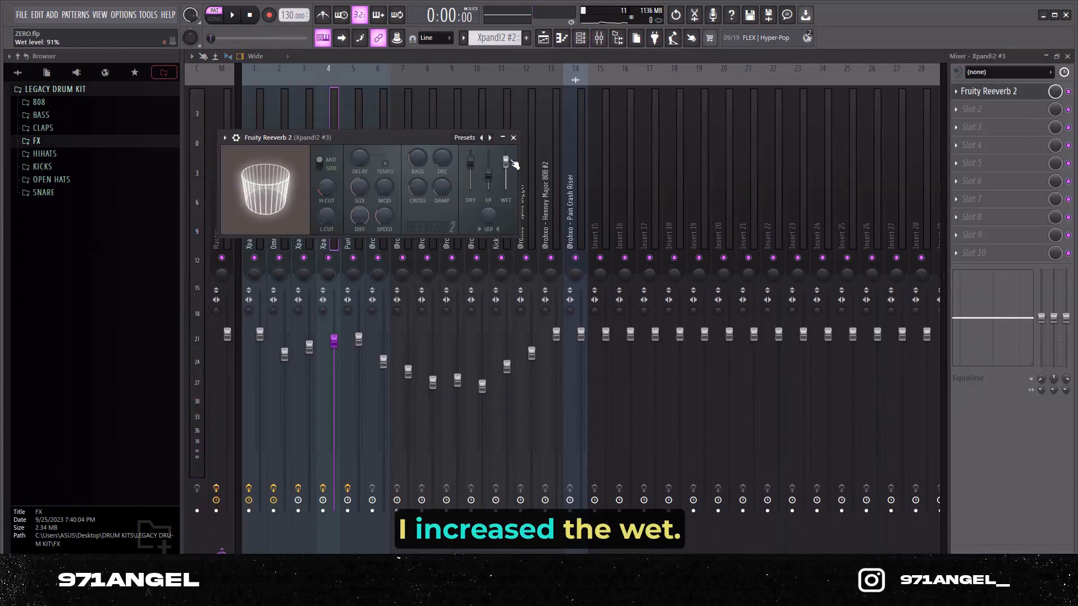
left_click(513, 137)
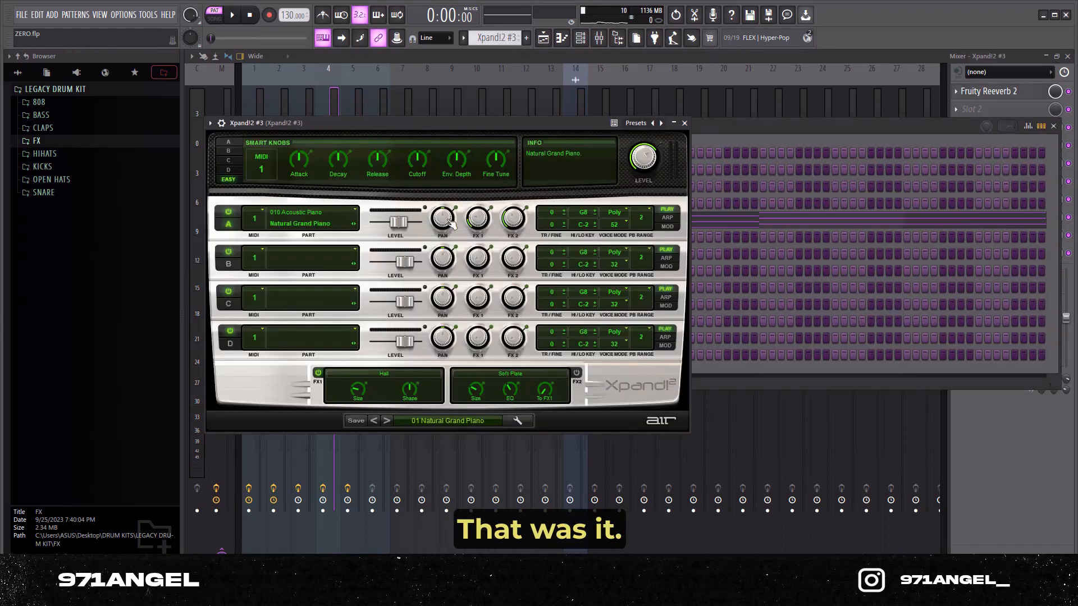
Step: Close the Xpand!2 #3 instrument, open its bass notes in the piano roll and highlight the highest octave of notes
left_click(685, 123)
key("F7")
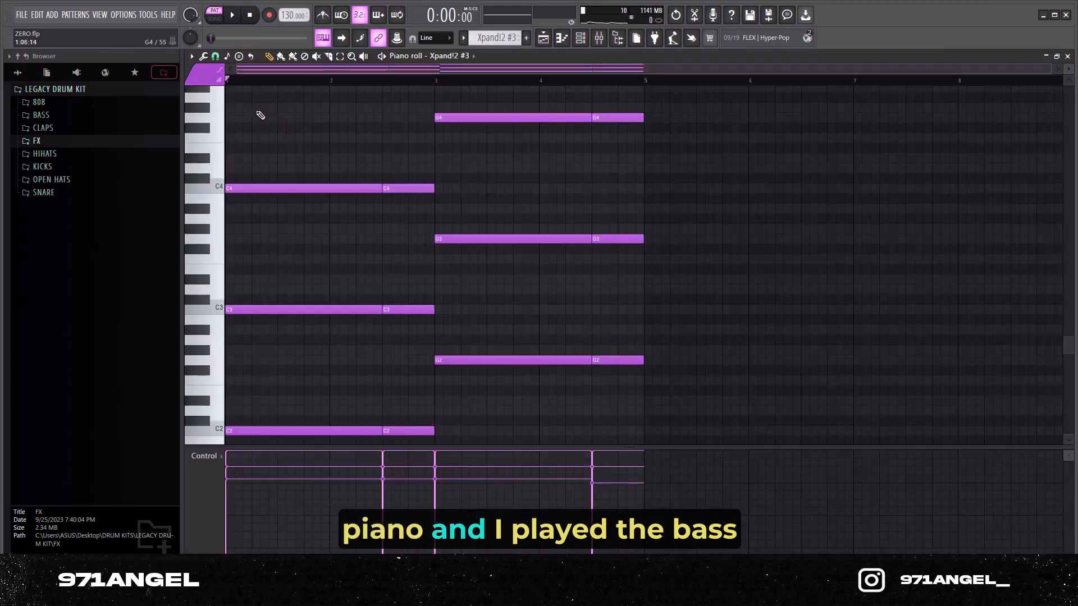
left_click_drag(724, 205, 224, 93)
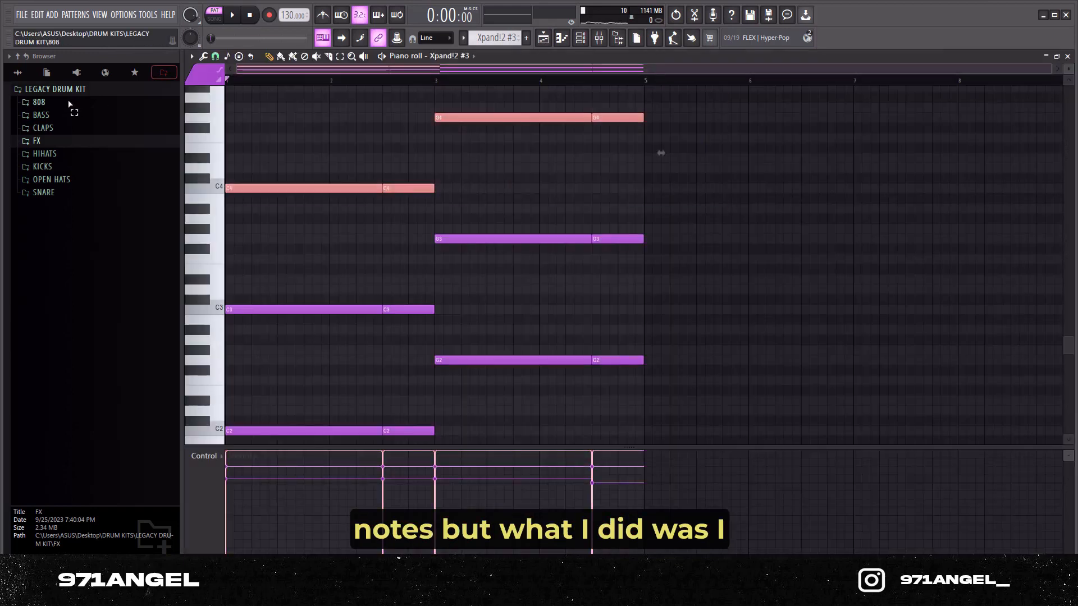
key("ctrl+Down")
key("ctrl+Down")
key("ctrl+Up")
key("ctrl+Up")
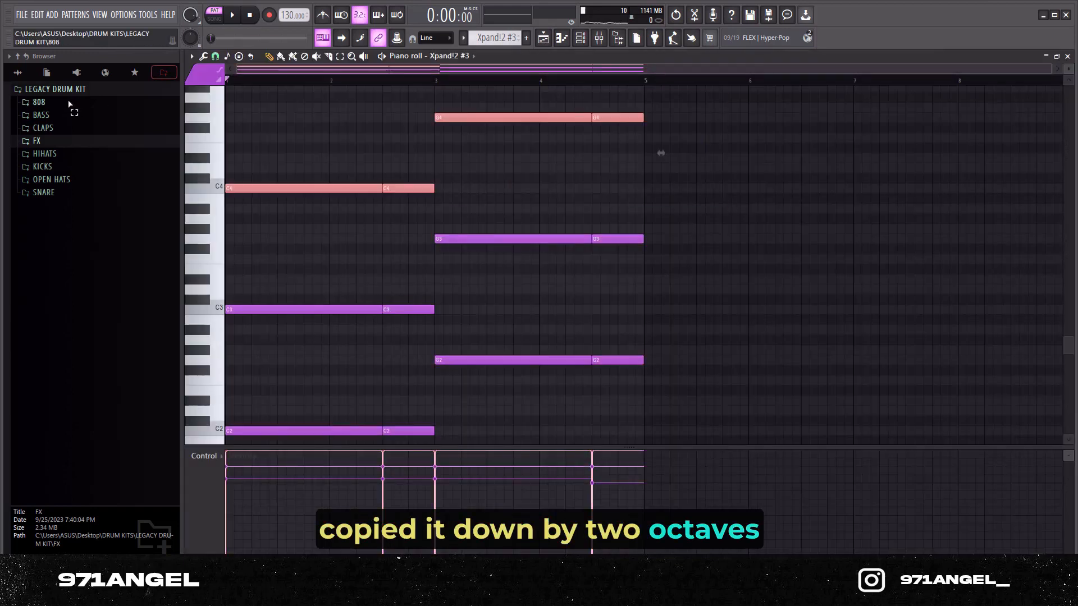
left_click(397, 136)
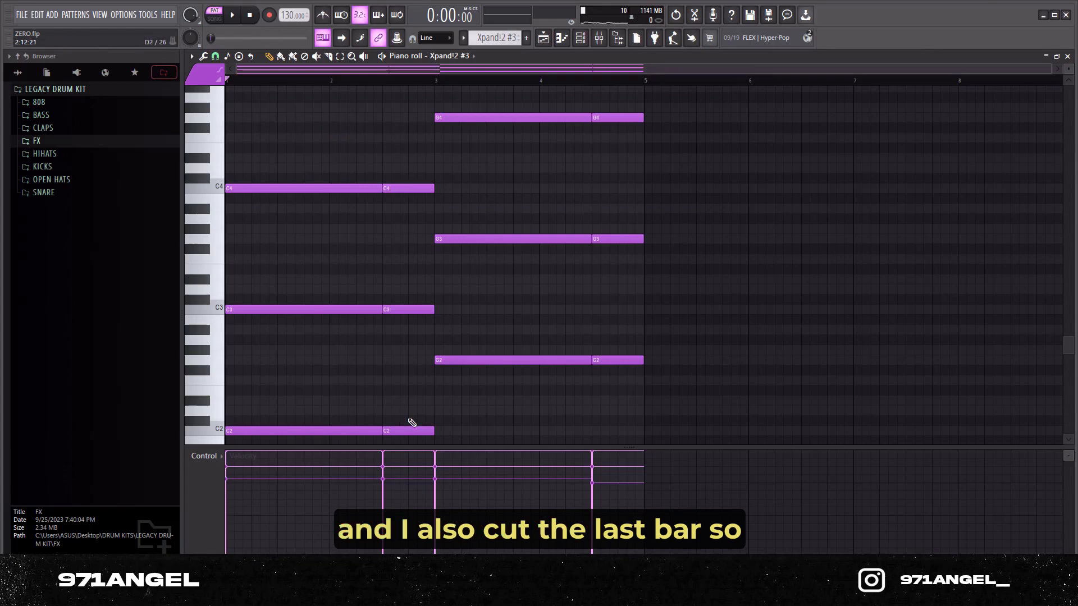
Step: Play back the Xpand!2 #3 bass notes and open Fruity Reeverb 2 on its mixer track
scroll(635, 257, "down", 1)
scroll(629, 256, "up", 1)
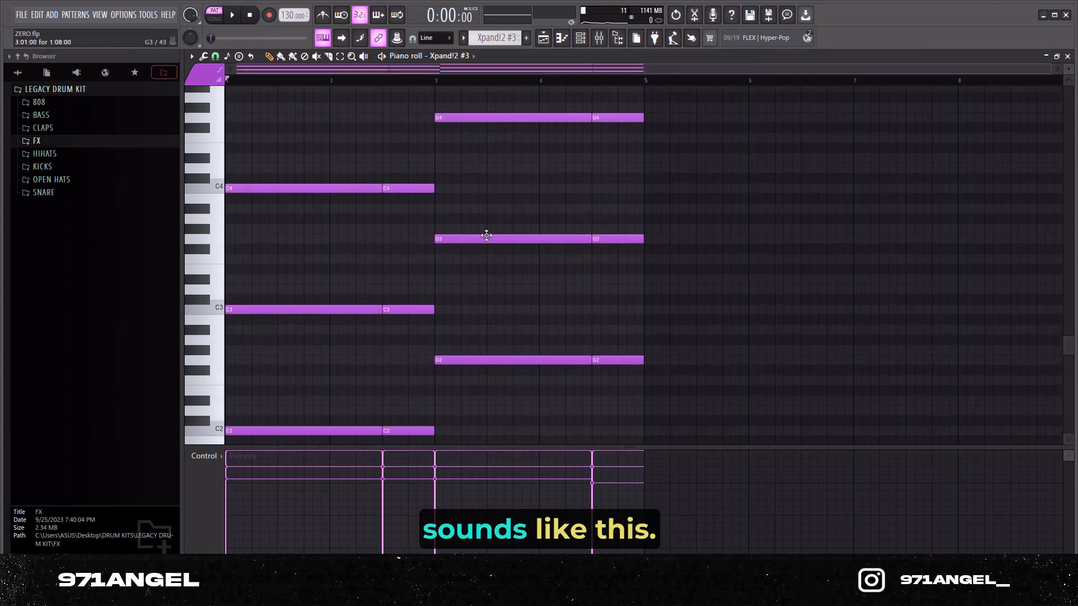
scroll(512, 250, "down", 1)
key("space")
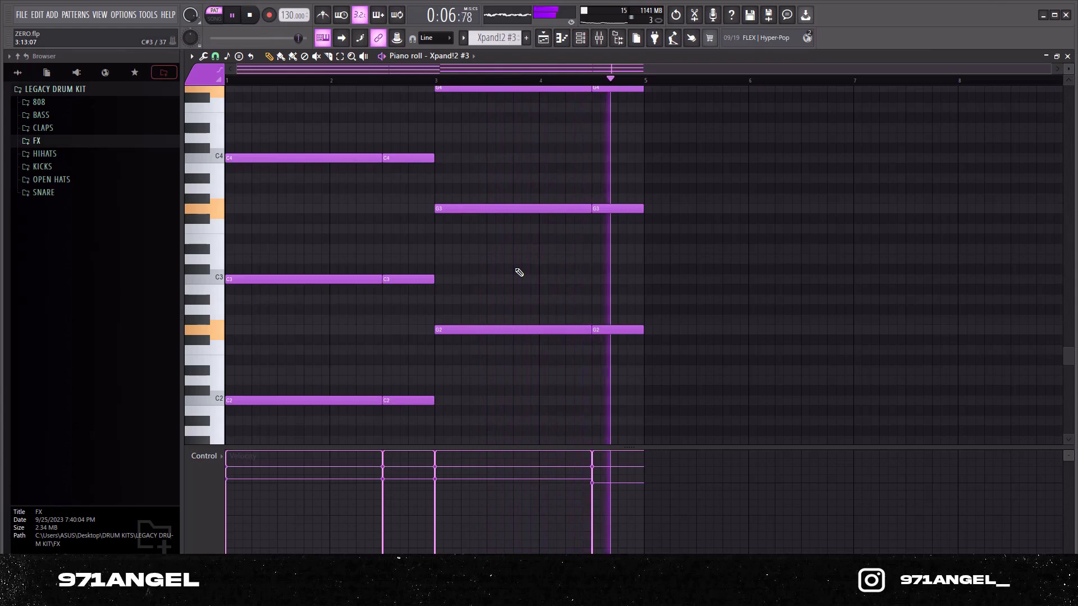
key("space")
left_click(600, 42)
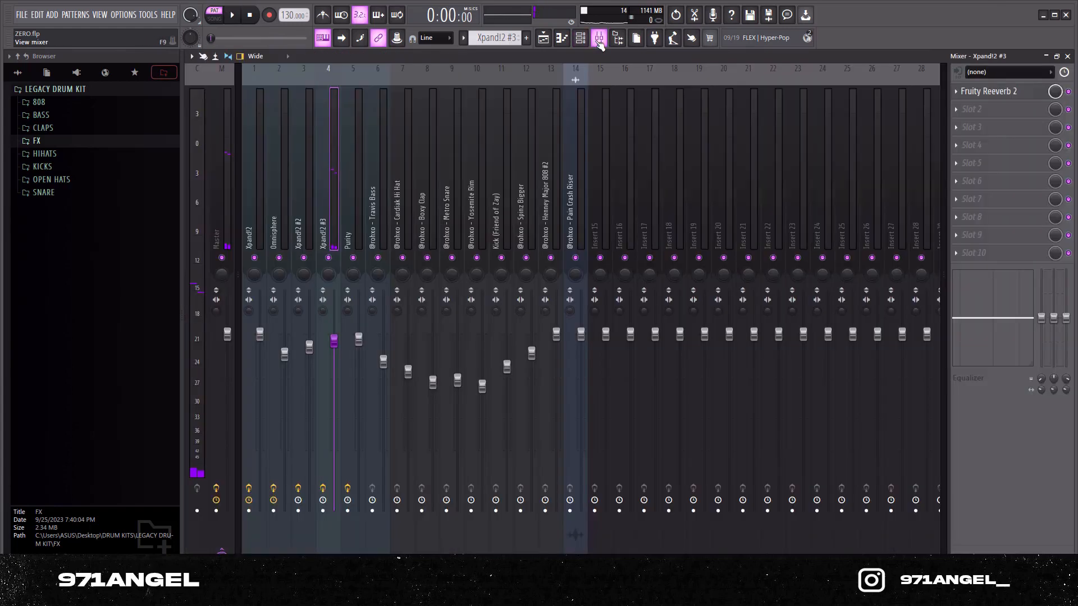
left_click(989, 91)
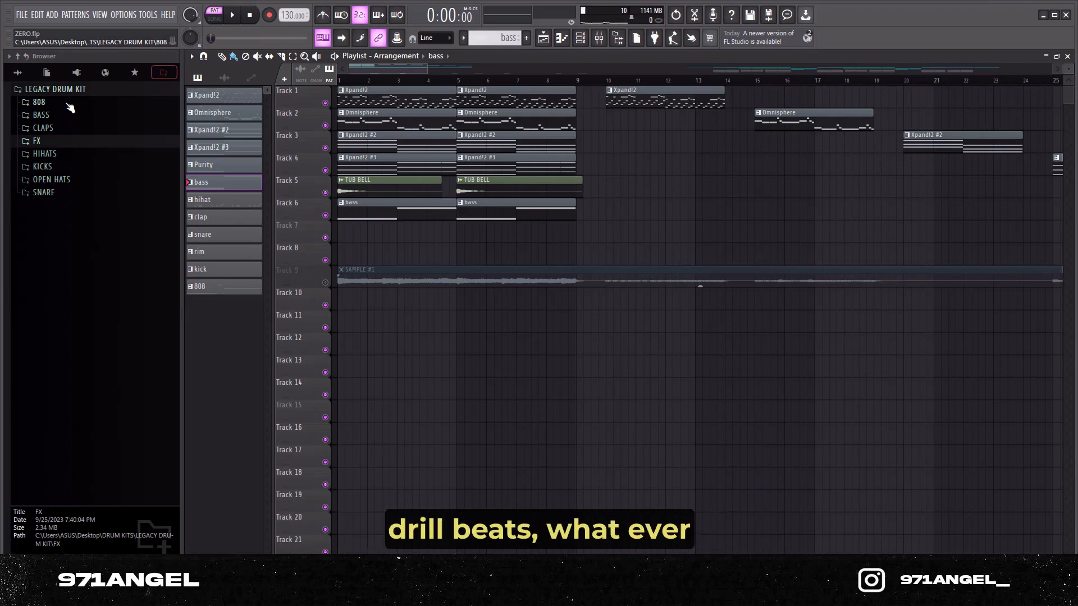
Step: Audition sample 5 in the drum kit's BASS folder and play back the bass pattern in the piano roll
left_click(42, 115)
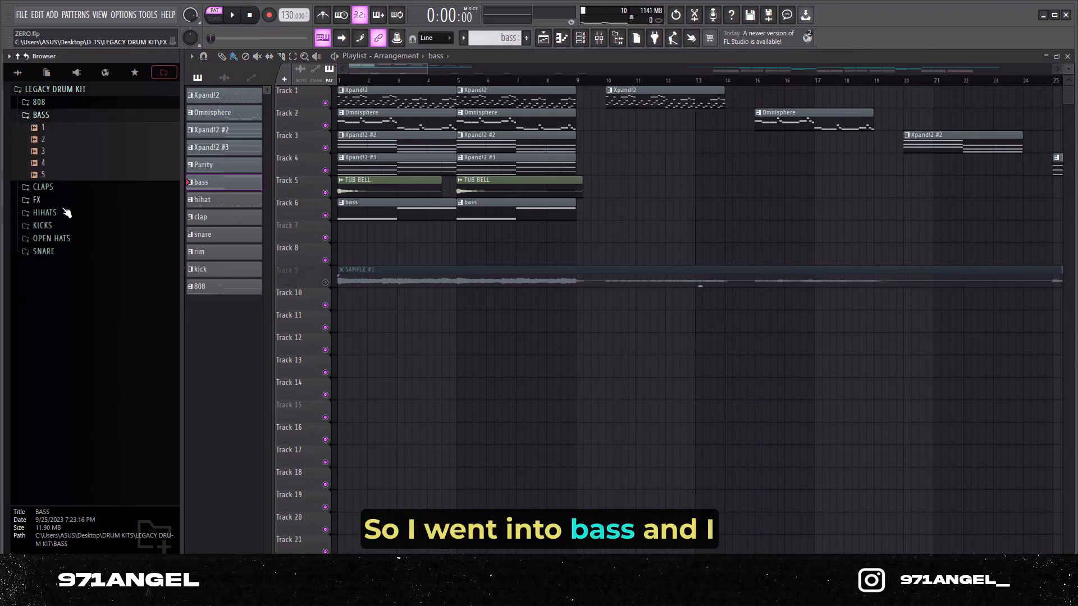
left_click(41, 175)
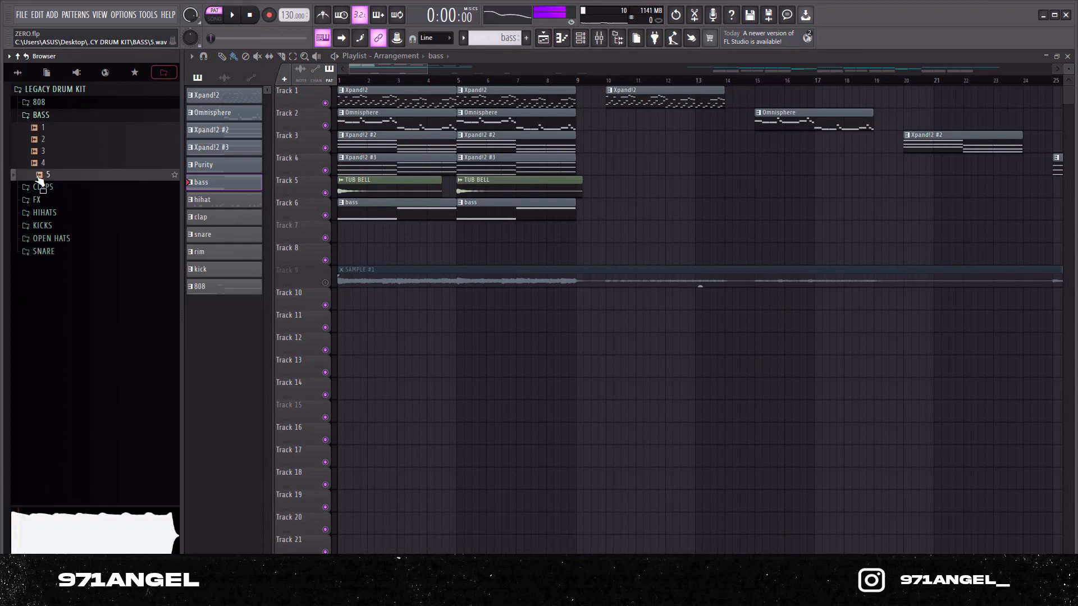
left_click(354, 81)
double_click(374, 219)
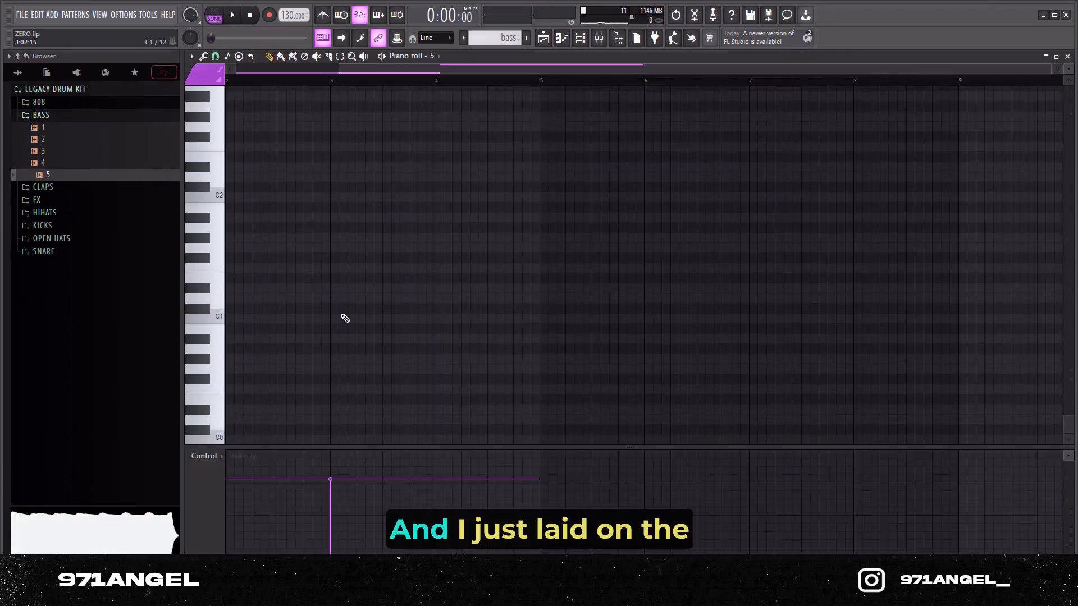
scroll(346, 84, "up", 1)
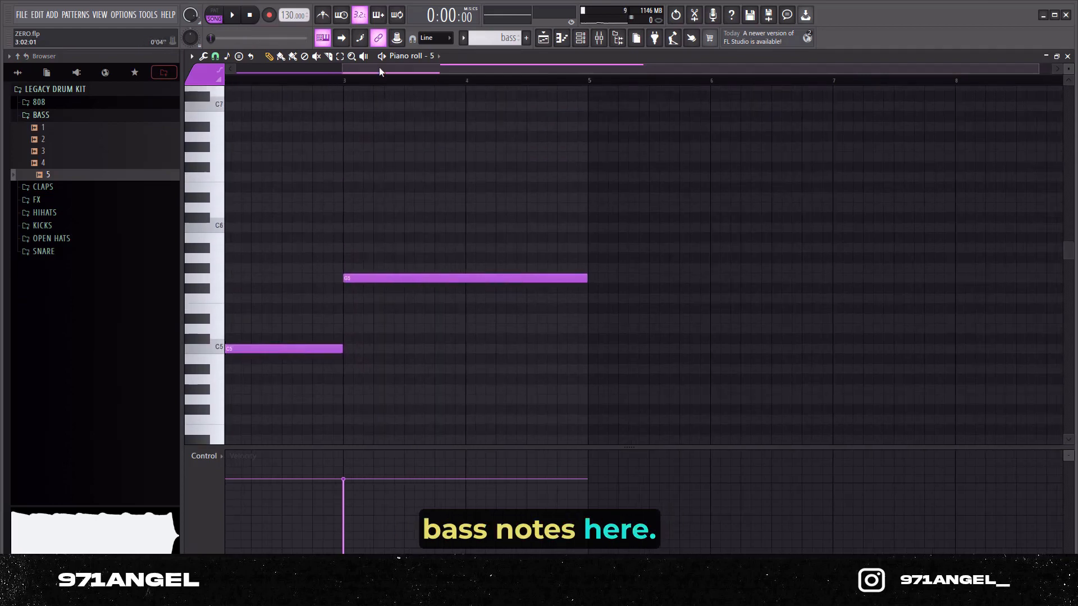
key("space")
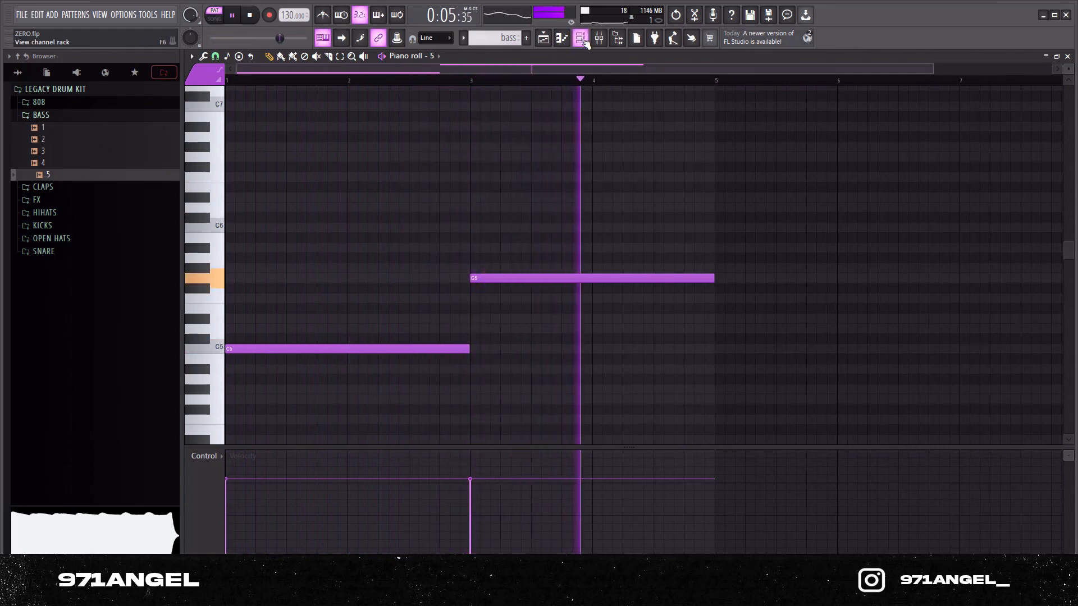
key("space")
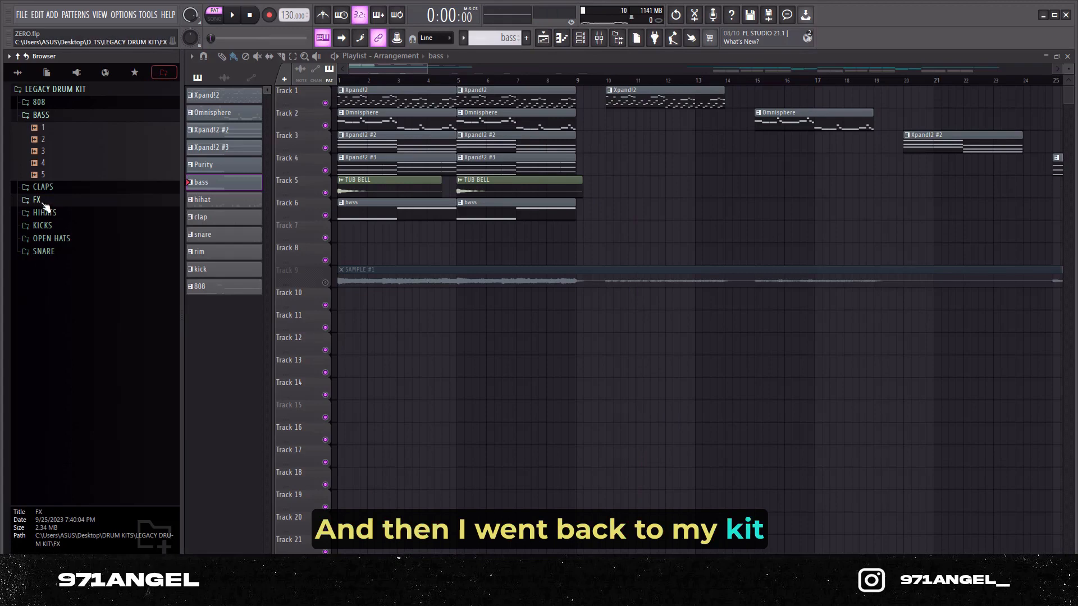
Step: Open the drum kit's FX folder and audition the TUB BELL sample
left_click(44, 203)
left_click(61, 248)
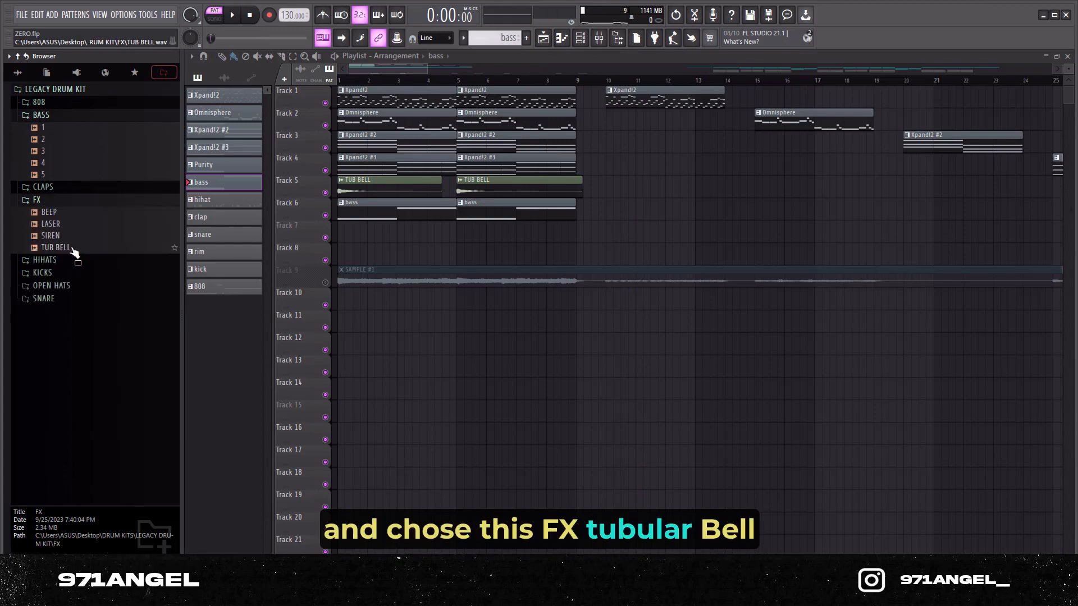
left_click(70, 248)
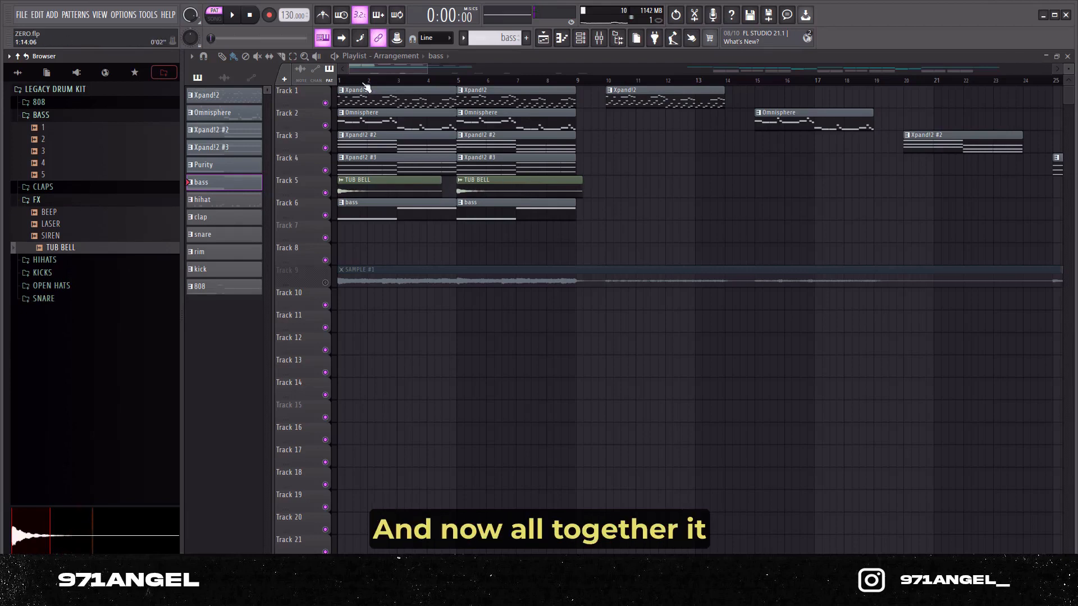
Step: Switch playback to song mode and play the layered melody arrangement through its first eight bars
left_click(215, 18)
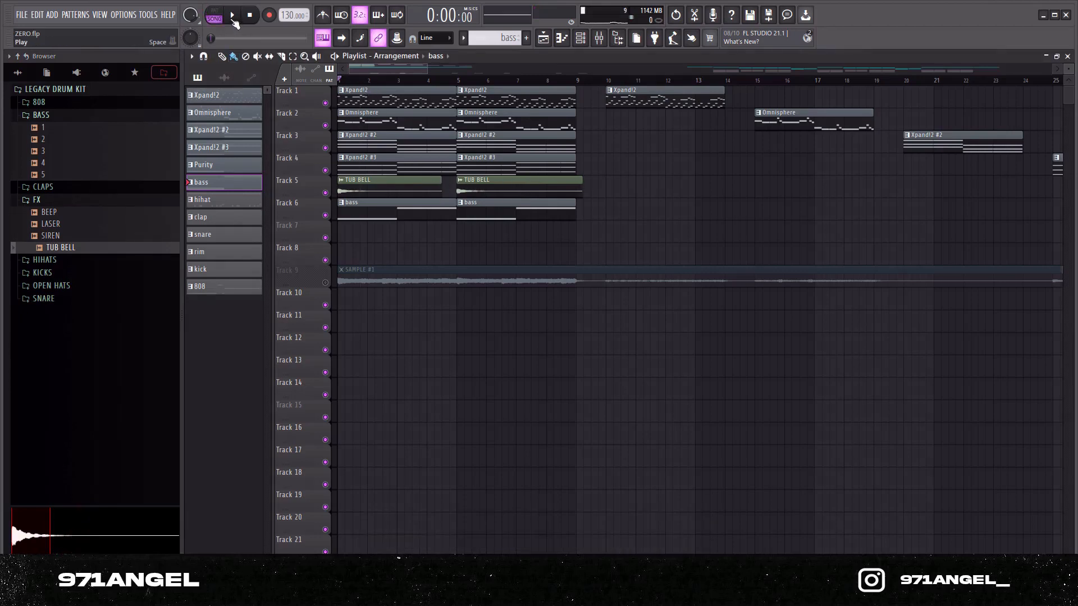
left_click(233, 20)
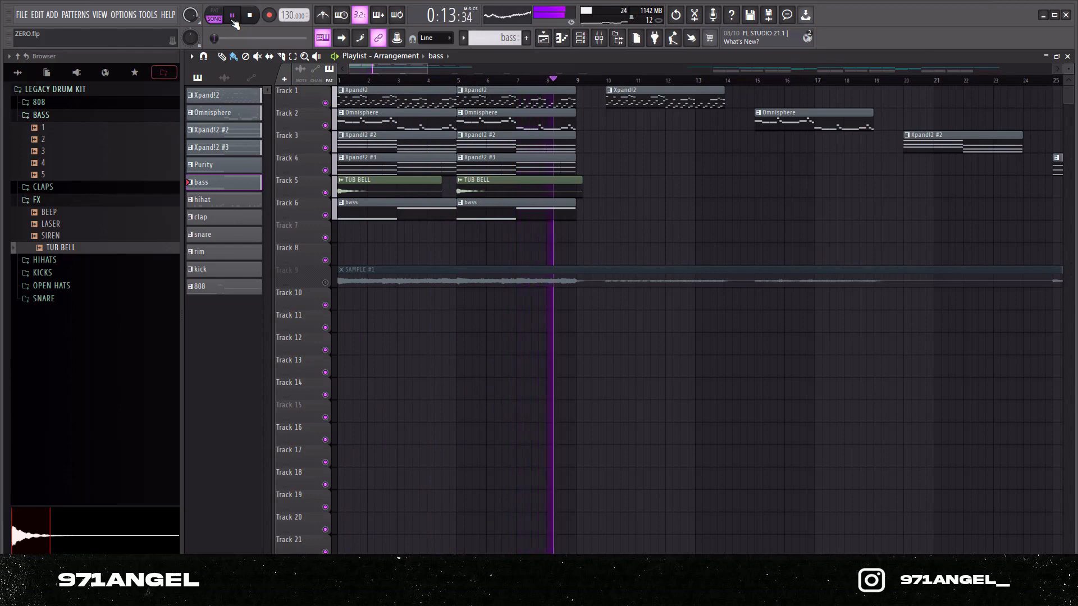
left_click(233, 20)
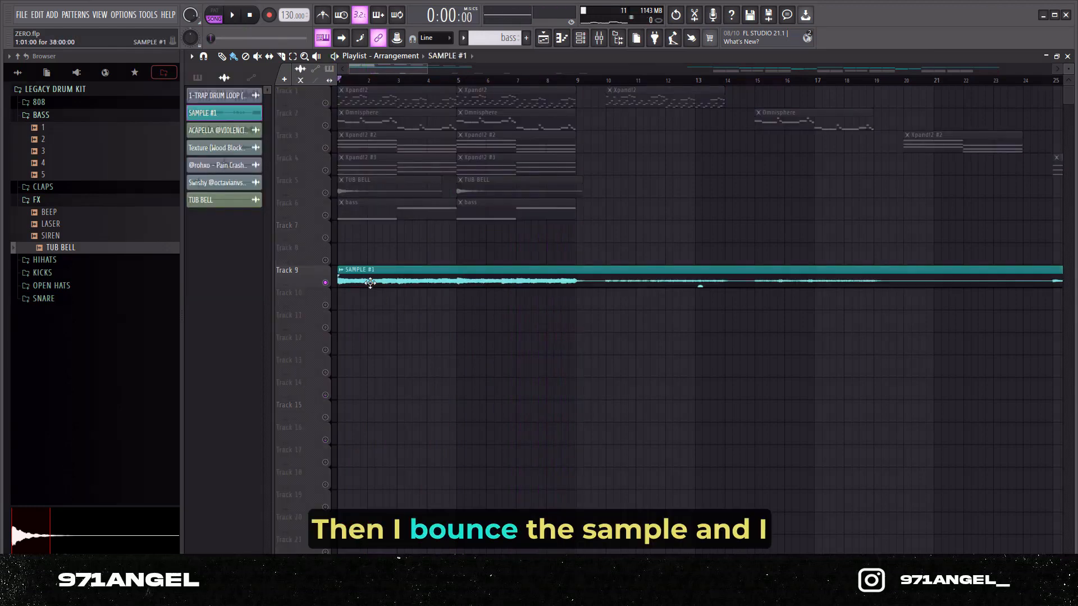
Step: Solo the SAMPLE #1 audio clip on Track 9 and play it
double_click(370, 283)
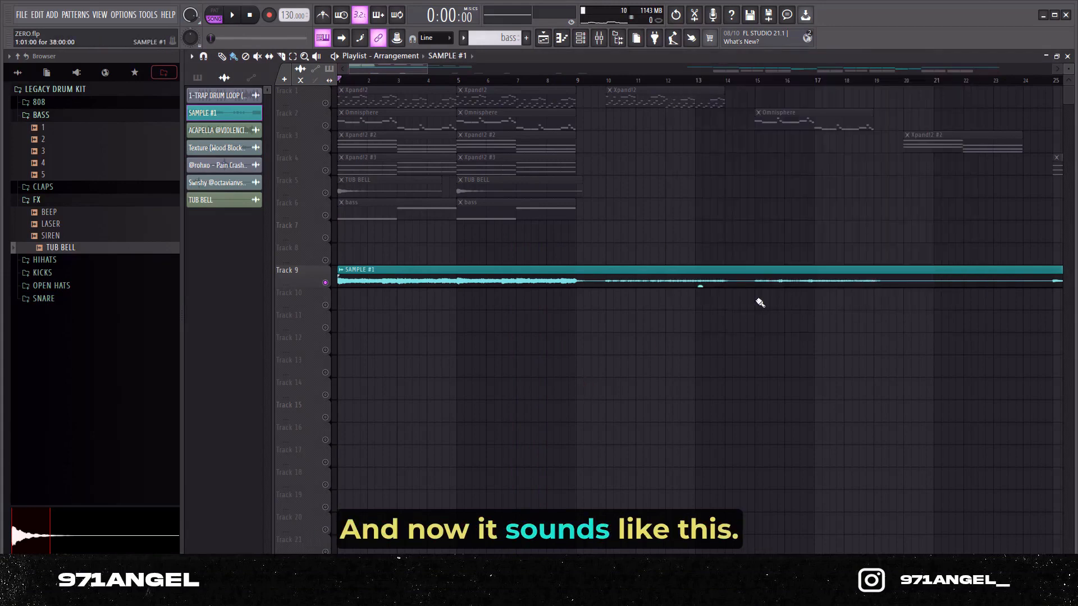
key("space")
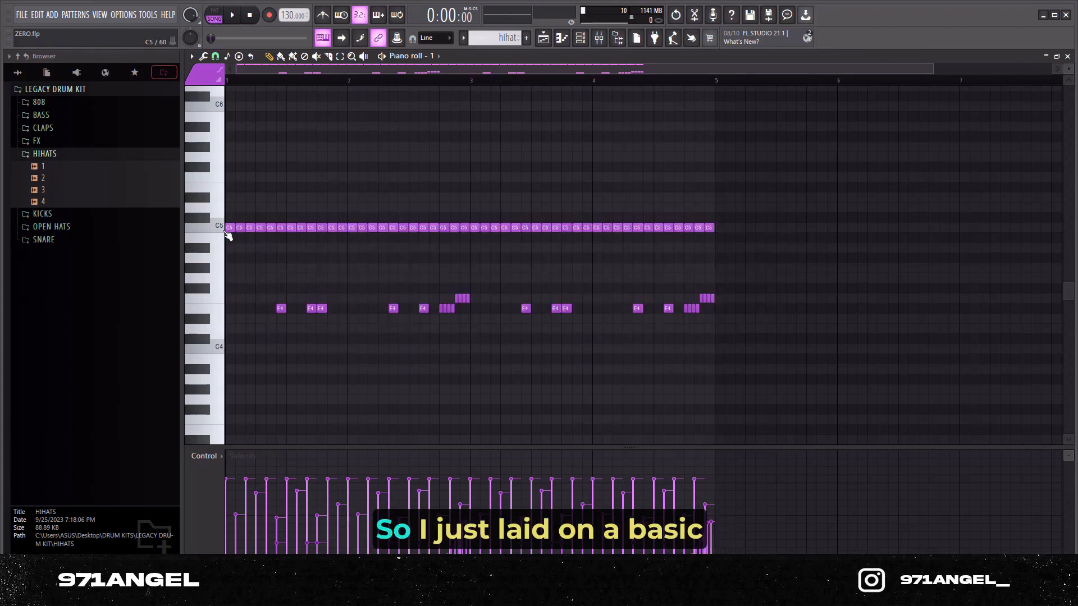
Step: Examine and play back the hi-hat triplet pattern, and play the clap pattern in the piano roll
scroll(235, 247, "up", 3)
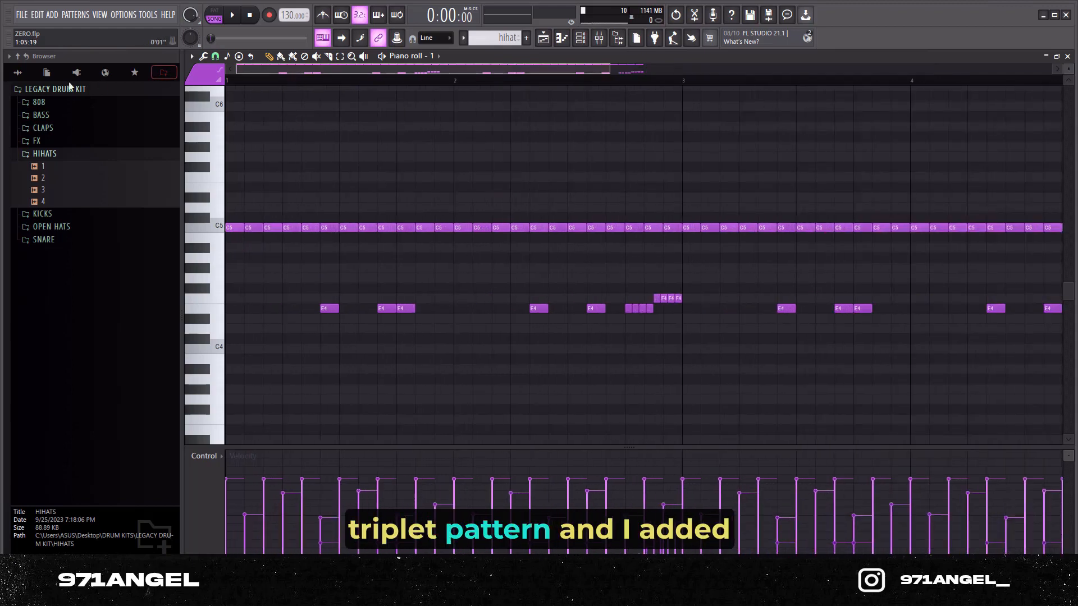
scroll(409, 305, "down", 3)
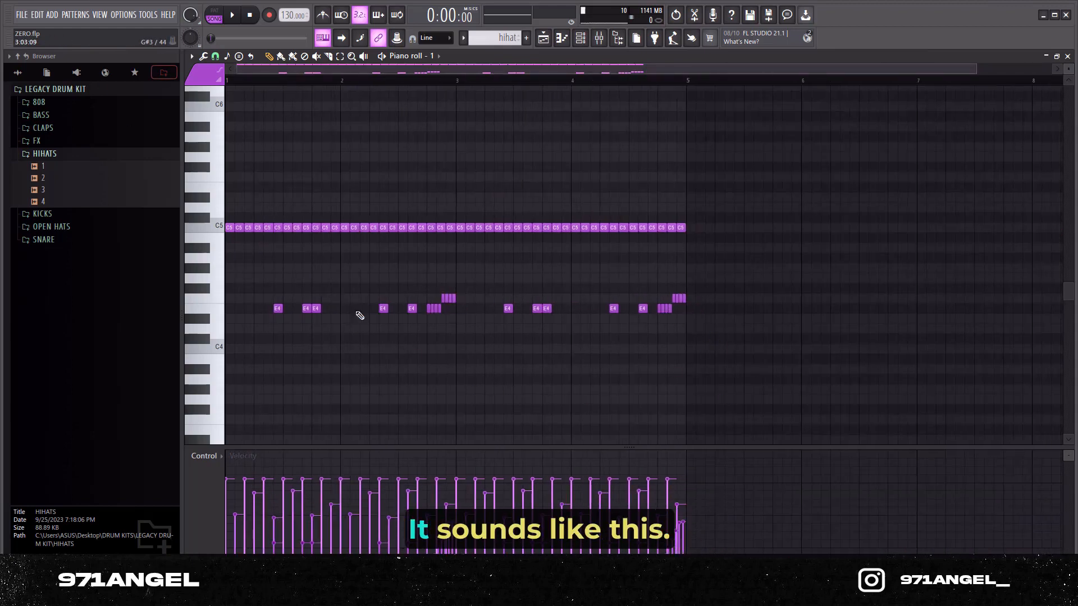
key("space")
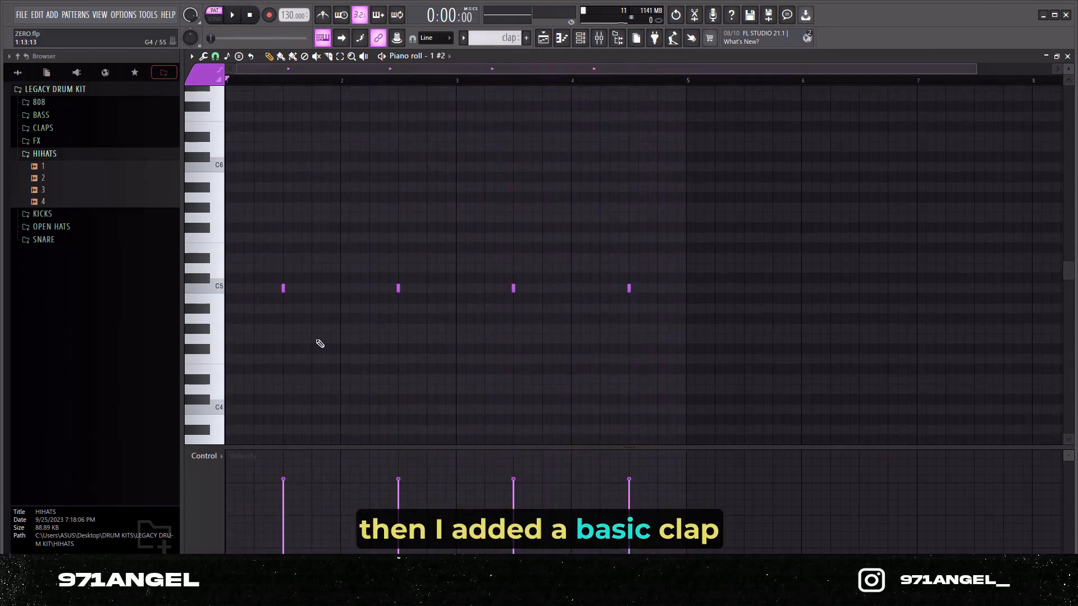
key("space")
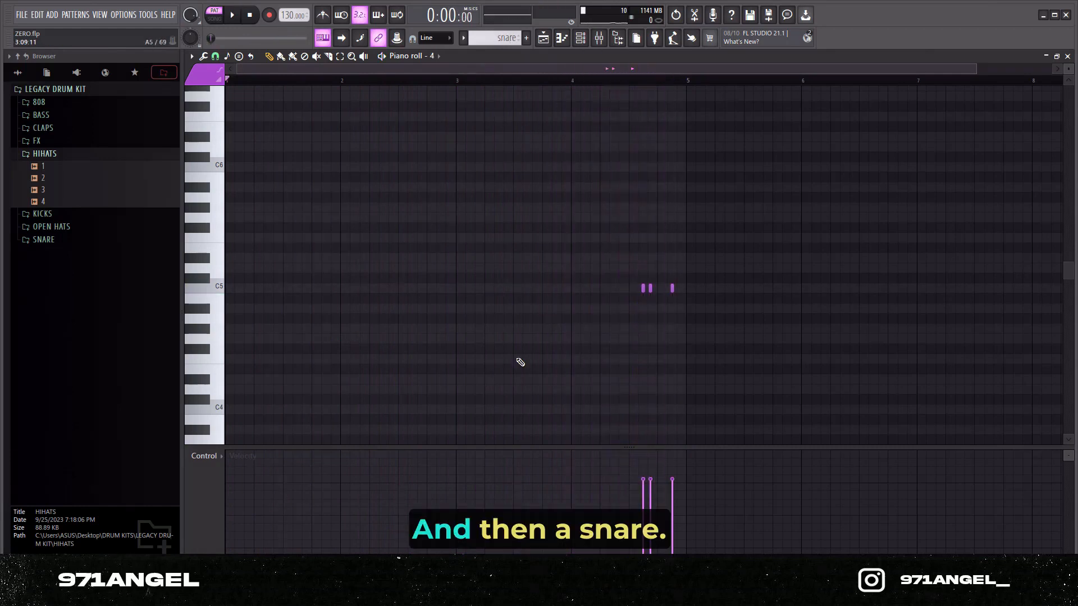
Step: Play the snare pattern from the start of bar 4 and the rim pattern from the middle of bar 1
left_click(575, 84)
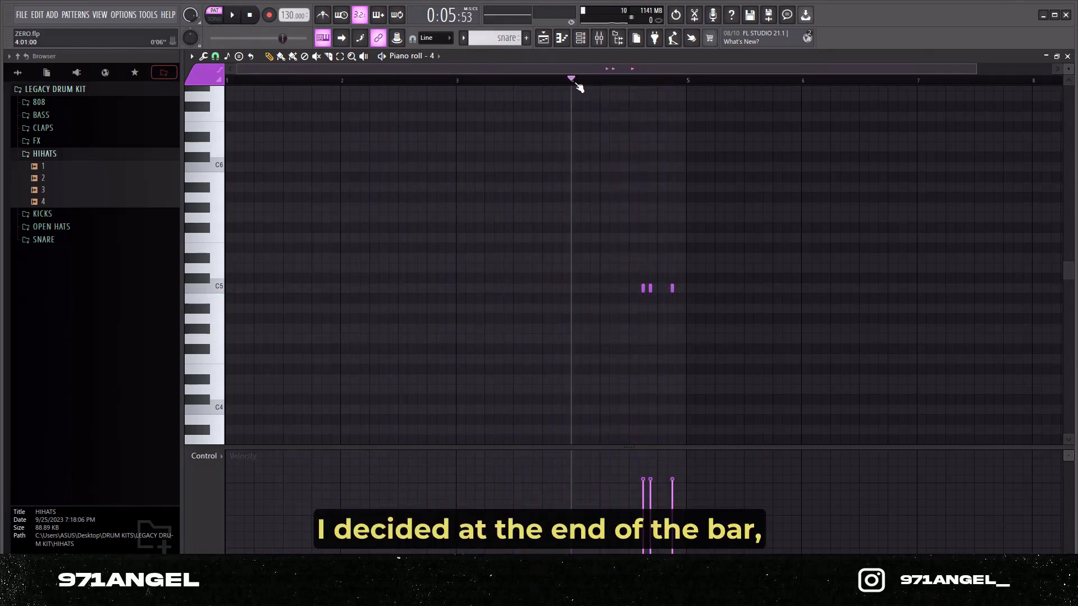
key("space")
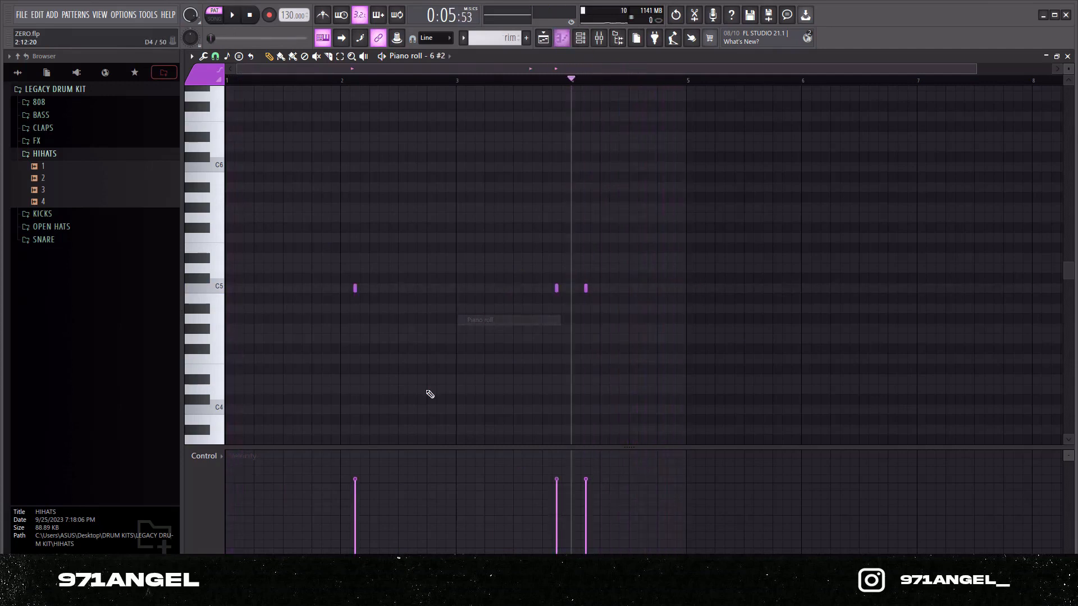
left_click(303, 81)
left_click_drag(306, 84, 284, 81)
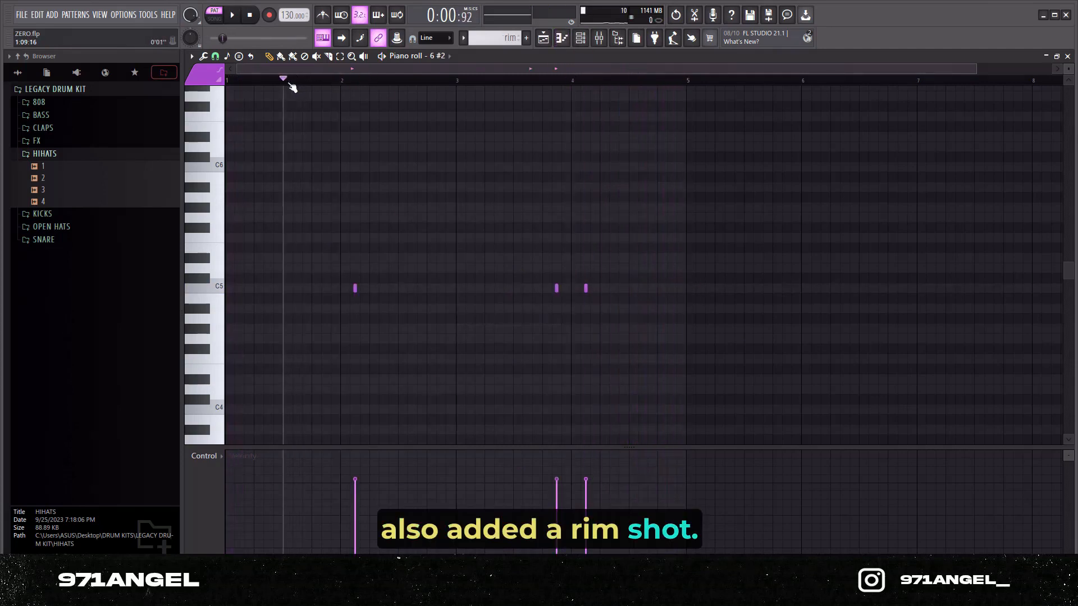
key("space")
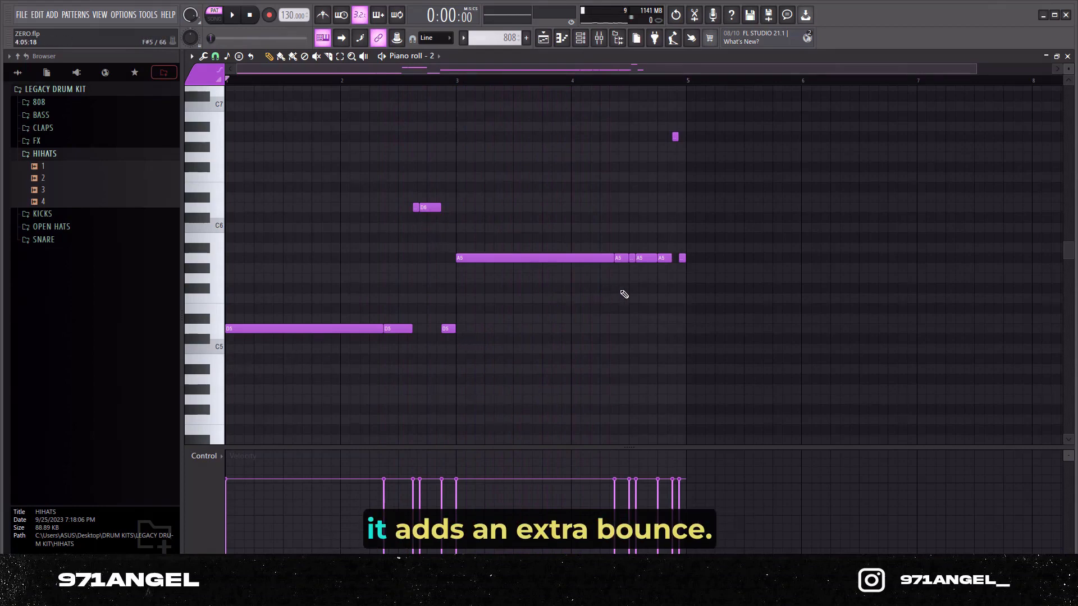
Step: Play back the 808 pattern and examine the volume envelope and cut group settings of its sampler channel
key("space")
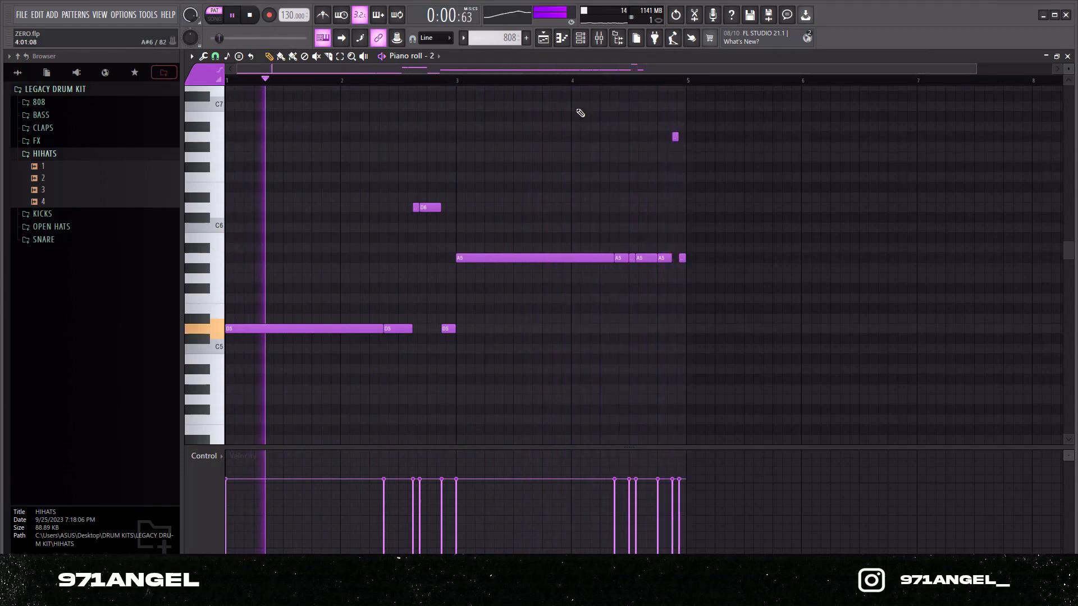
key("space")
left_click(581, 38)
left_click(448, 359)
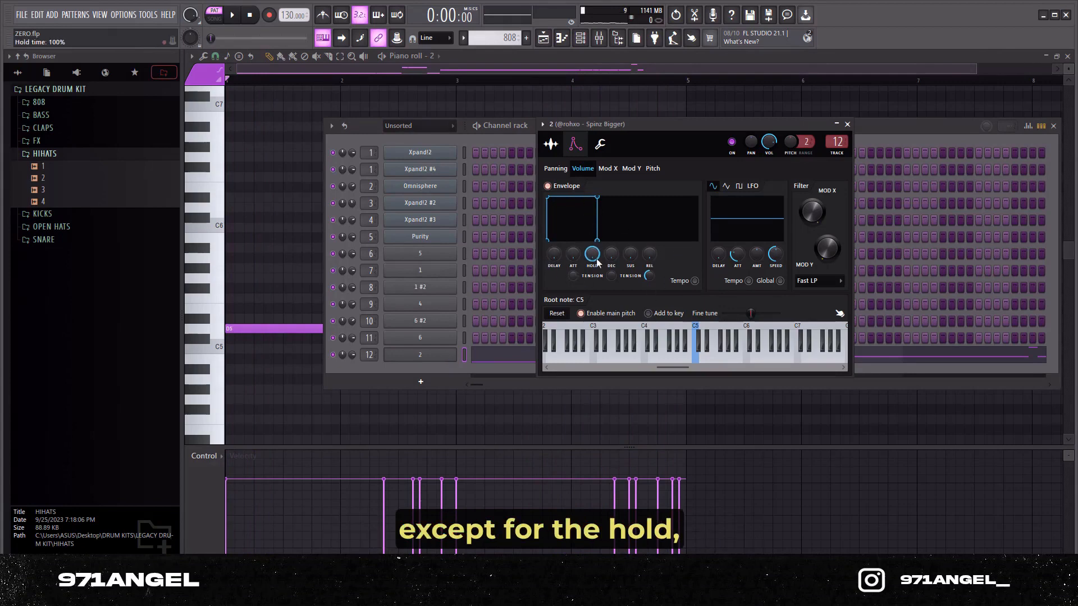
left_click(601, 144)
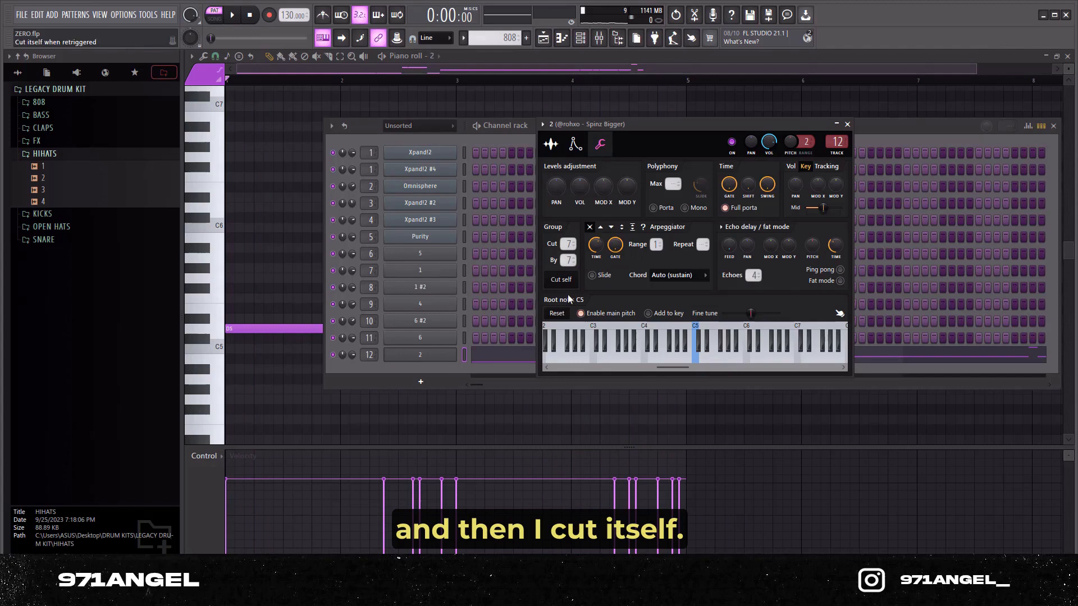
Step: Examine the declicking mode and sample settings of the 808 sampler channel, and close its window and the channel rack
left_click(553, 145)
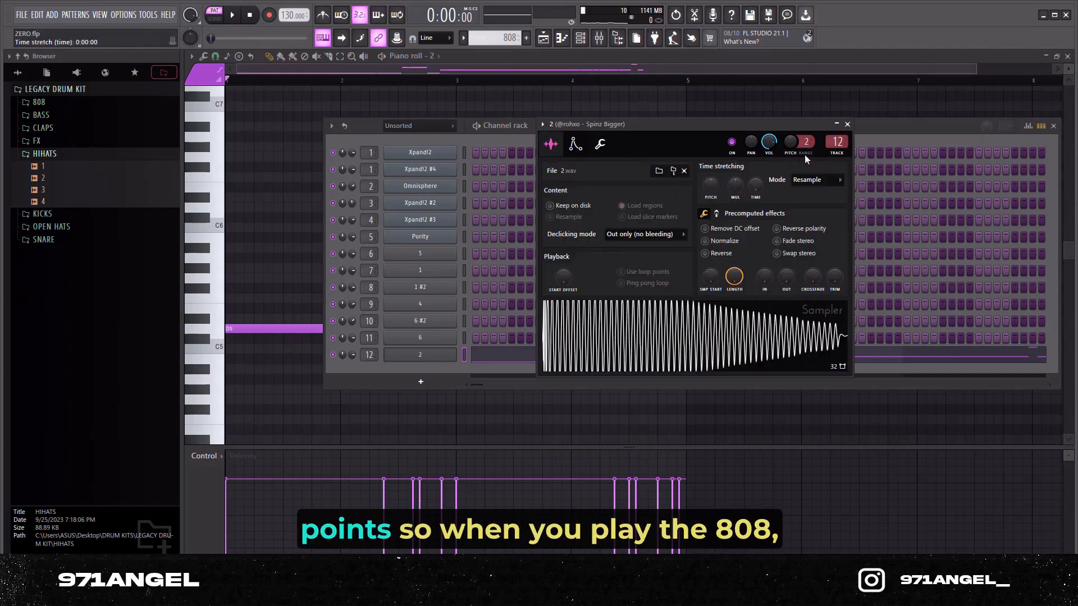
left_click(847, 124)
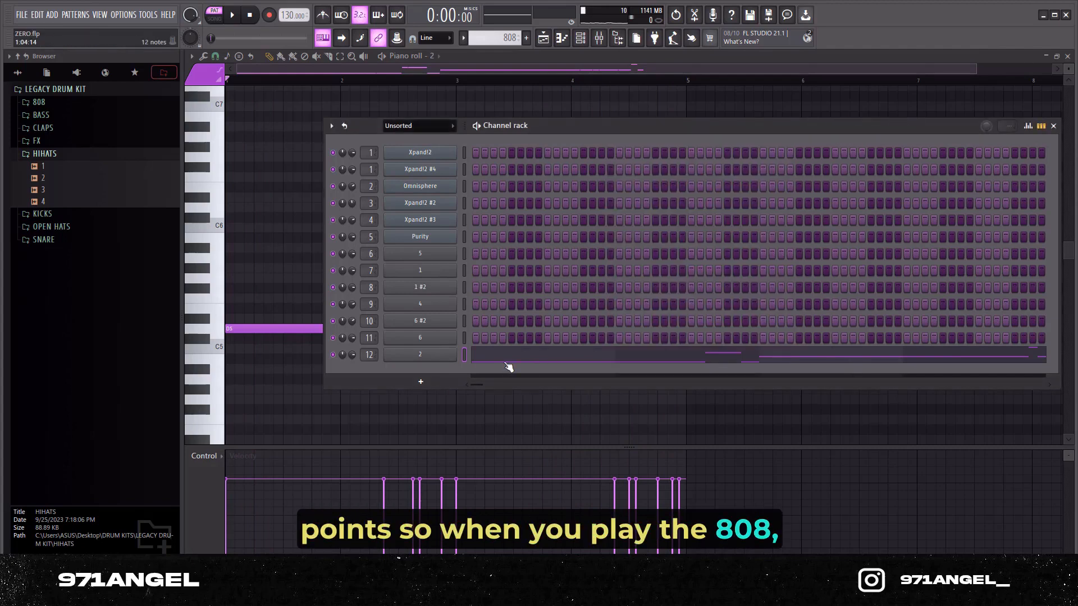
key("F6")
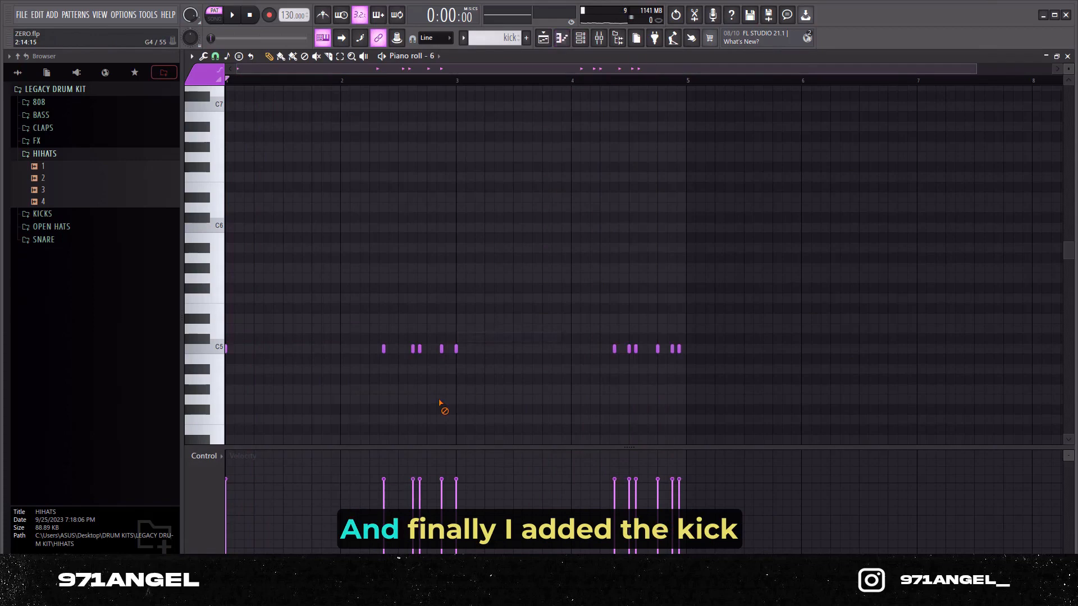
Step: Examine the kick pattern and play the drum and 808 section of the arrangement from bar 113
scroll(427, 382, "down", 2)
scroll(384, 373, "down", 2)
scroll(384, 373, "down", 1)
key("space")
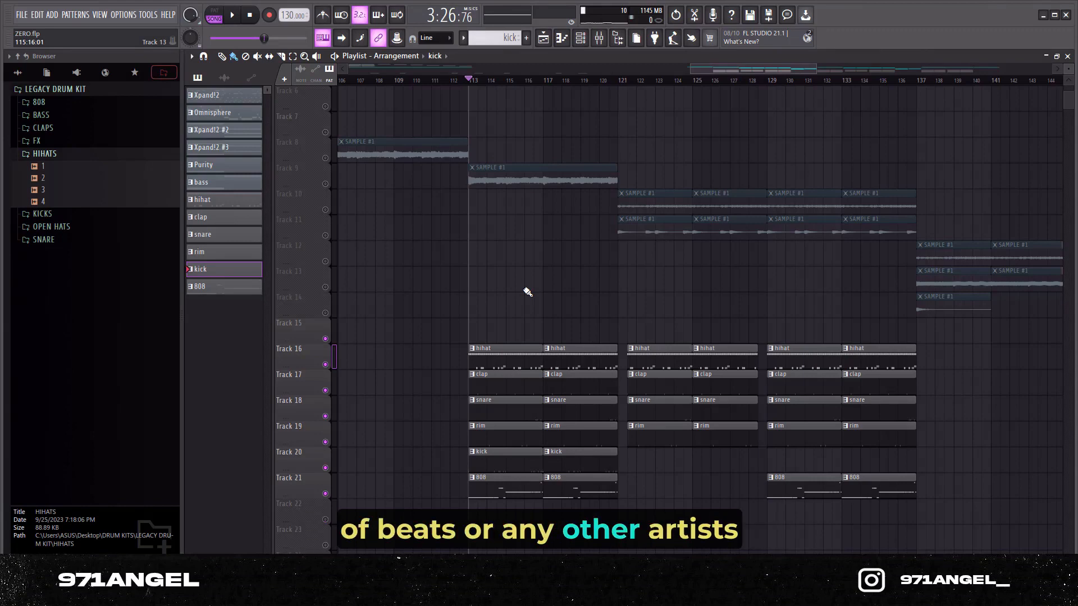
Step: Play the full beat arrangement from the beginning of the song
scroll(528, 292, "down", 1)
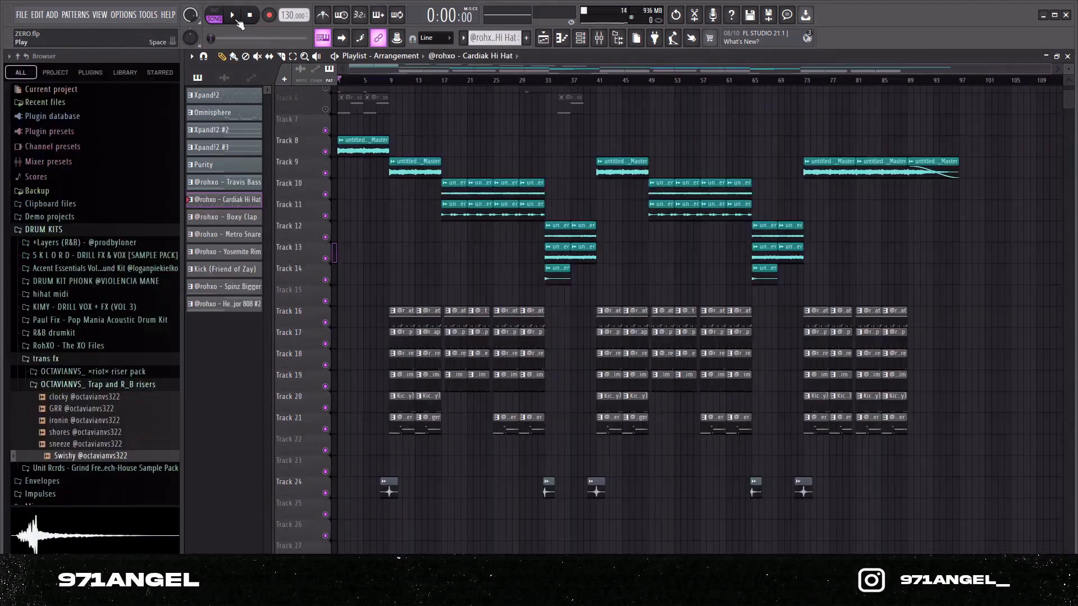
left_click(236, 20)
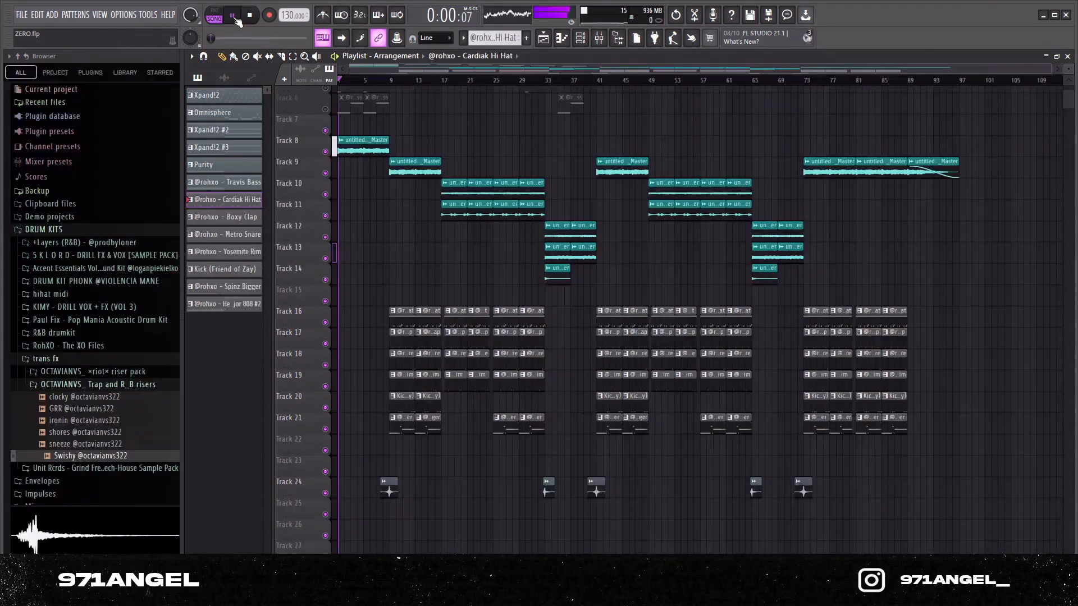